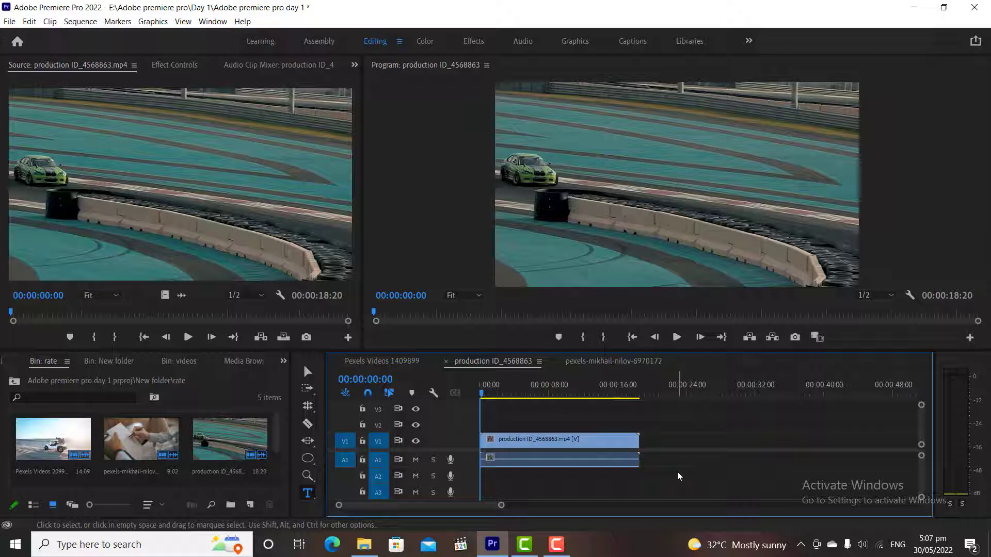
- Try to shorten the production ID_4568863 clip by trimming its end back to 00:00:17:15
click(308, 424)
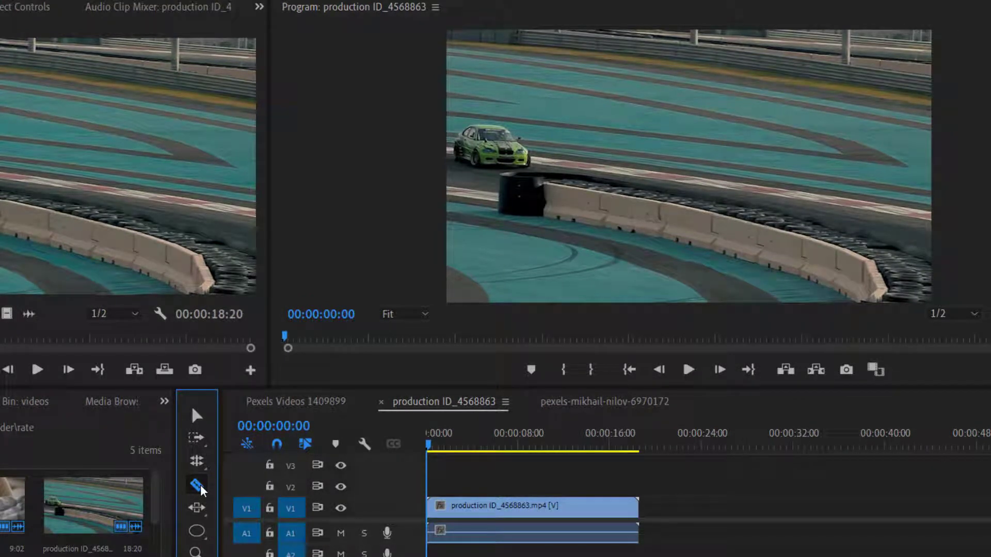
drag(428, 444, 623, 435)
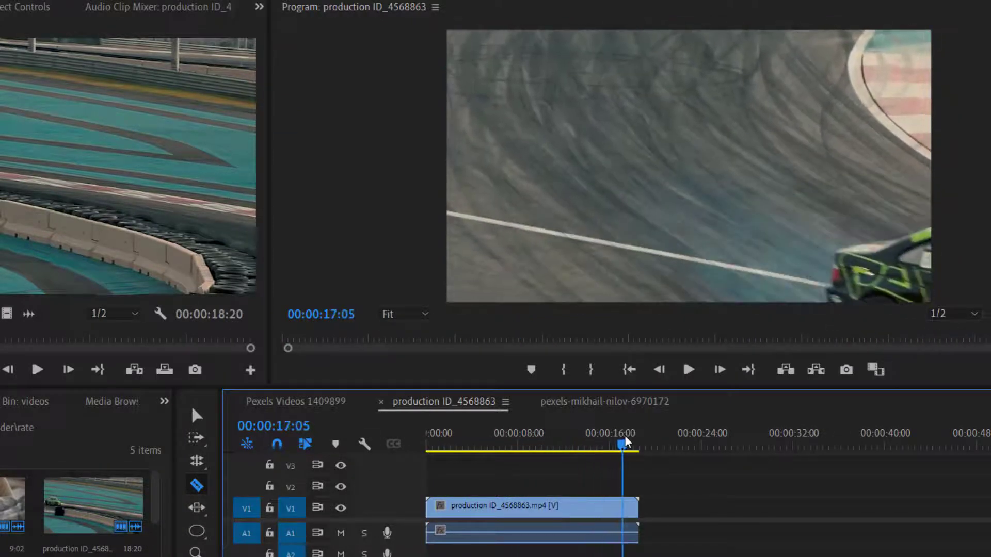
click(719, 369)
click(719, 369)
click(719, 369)
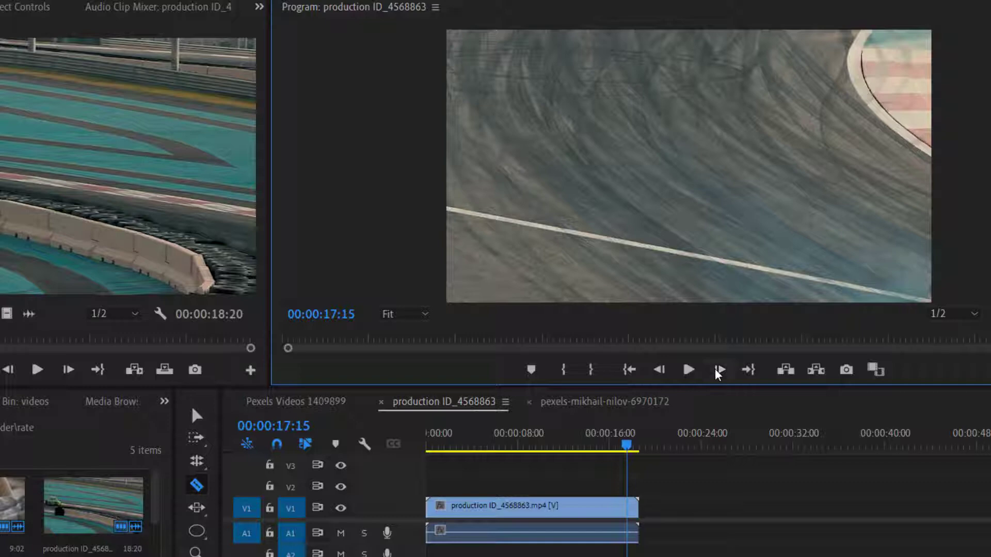
click(205, 416)
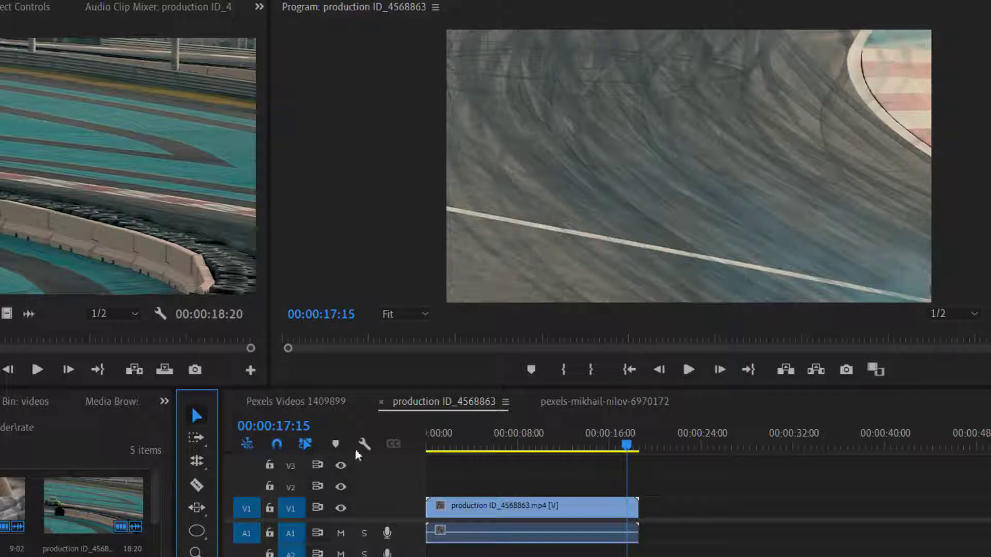
drag(637, 508, 624, 511)
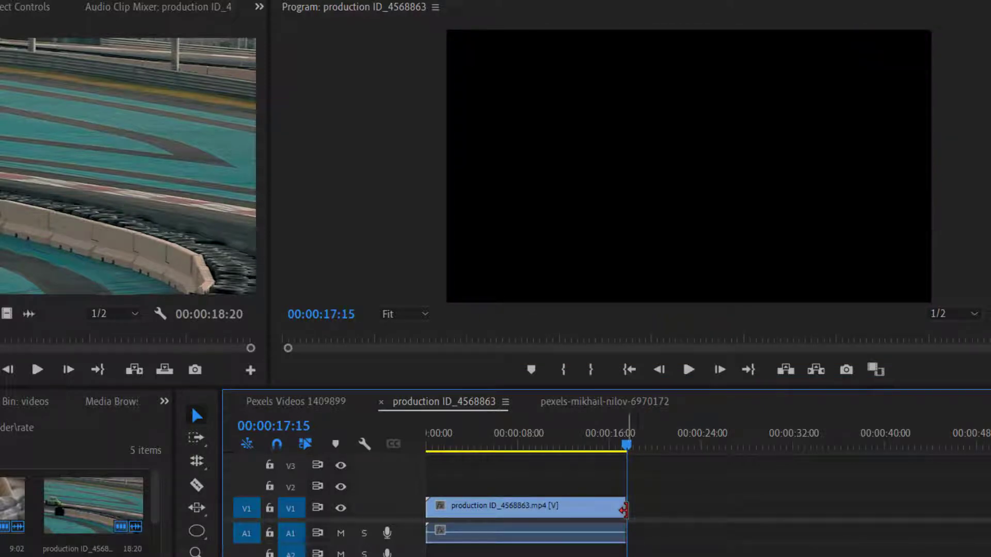
key(ctrl+z)
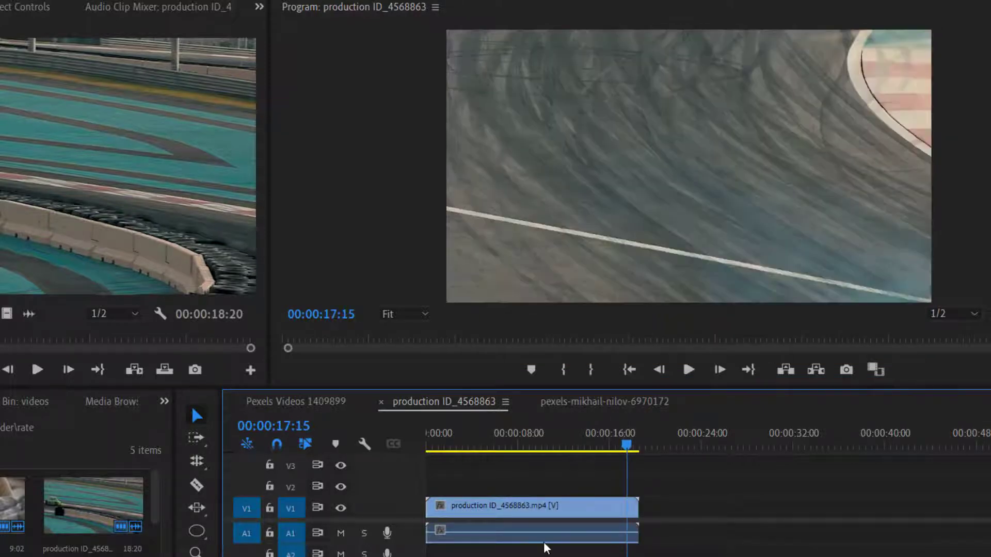
- Try to remove the clip's ending by cutting it at 00:00:17:15 with the Razor tool and deleting the end piece
click(196, 485)
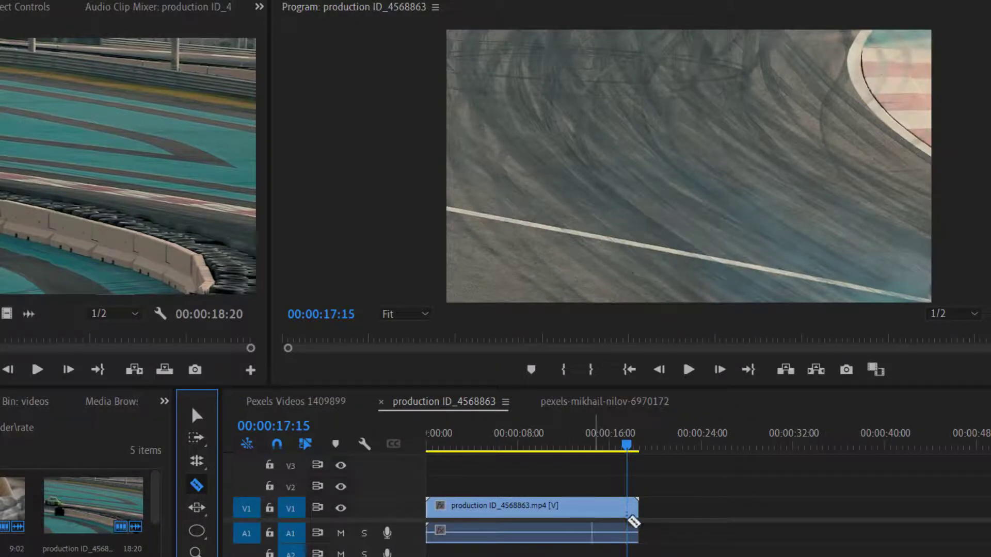
click(634, 519)
click(636, 515)
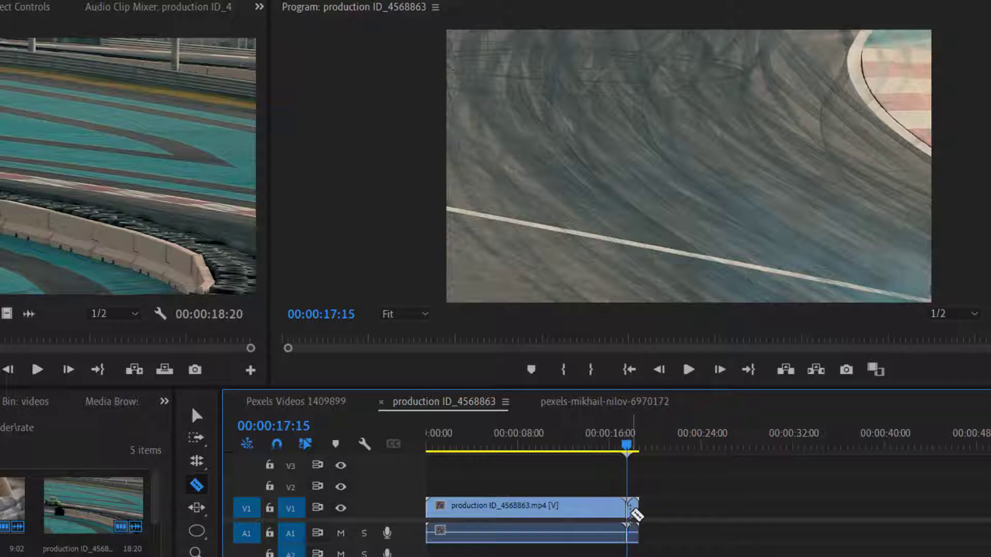
click(198, 416)
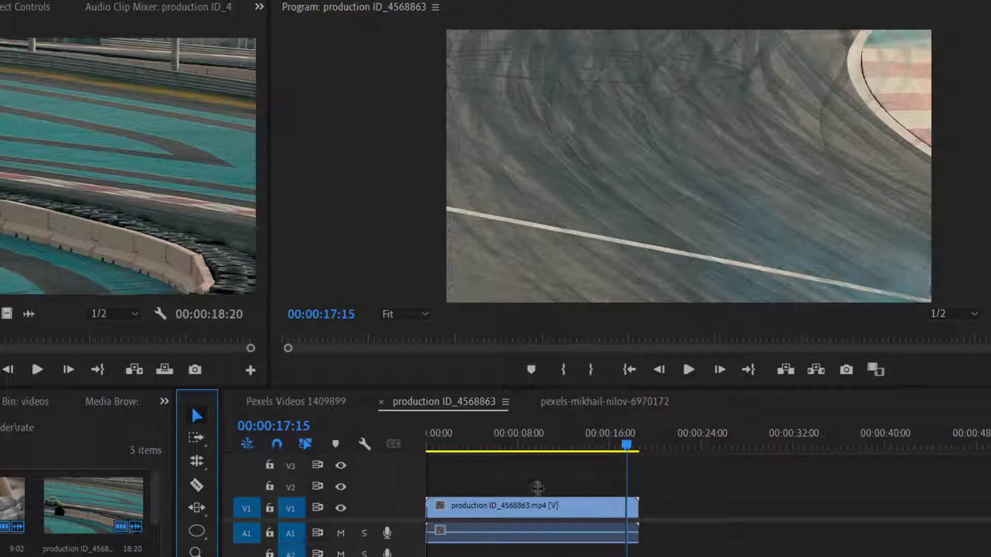
click(633, 511)
key(Delete)
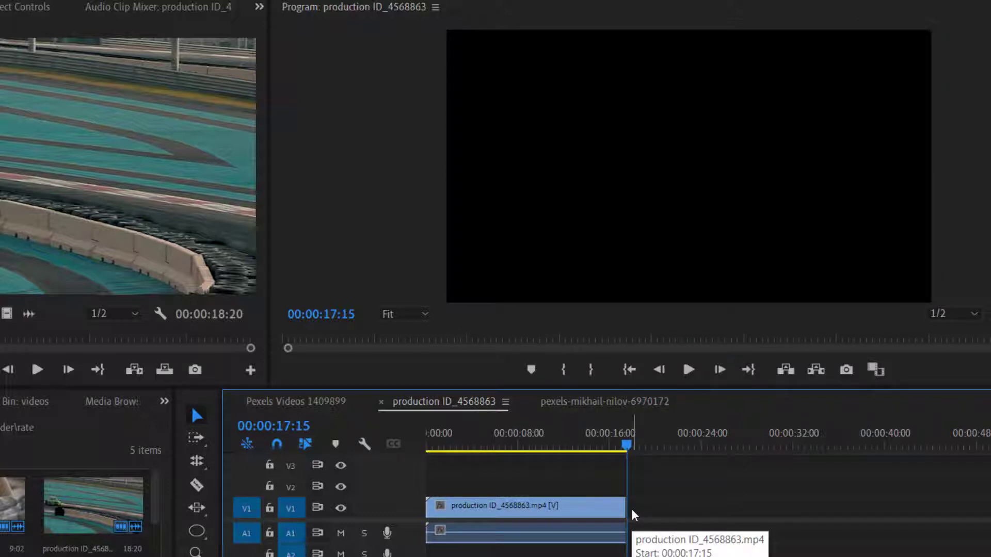
key(ctrl+z)
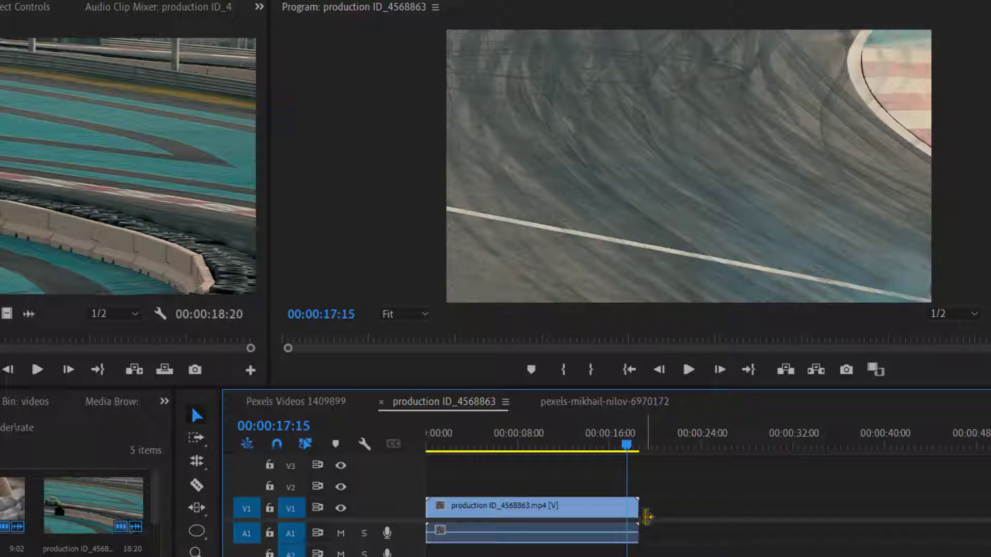
- Copy the CAR DRIFT title from the other sequence onto V2 above the production ID_4568863 clip and extend it to the clip's end
click(596, 401)
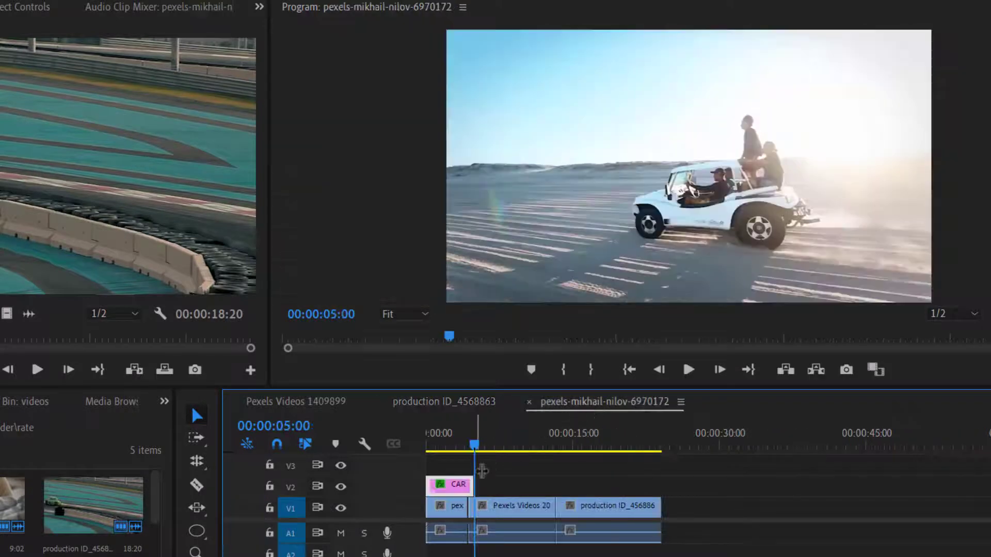
click(472, 402)
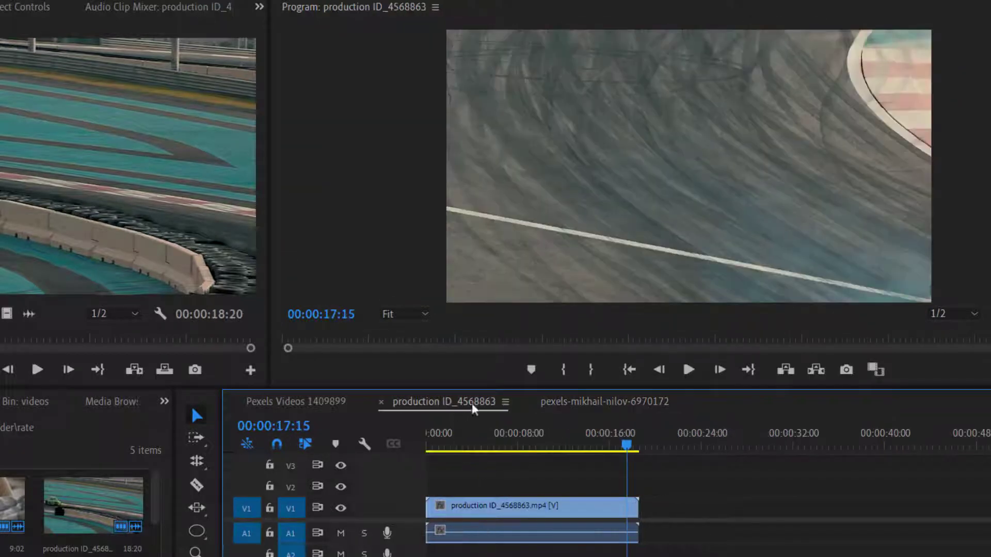
drag(626, 445, 460, 445)
key(ctrl+v)
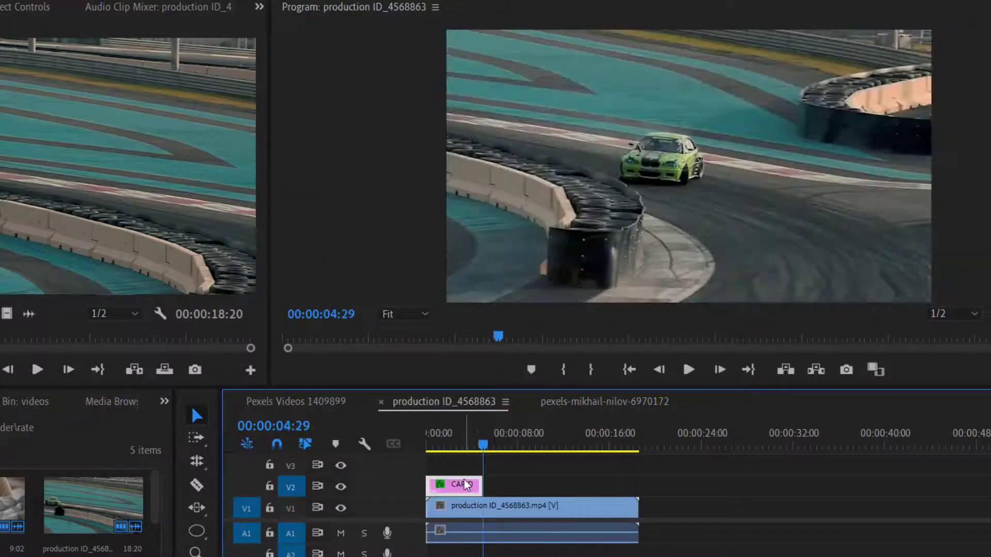
drag(485, 484, 638, 485)
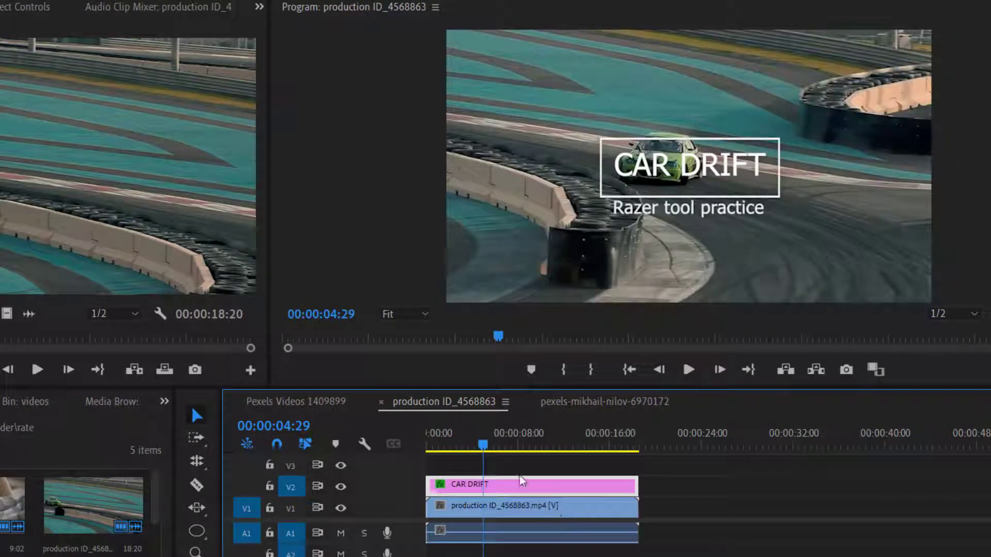
- Play the sequence from its start to check the title over the footage
drag(487, 444, 416, 450)
click(688, 372)
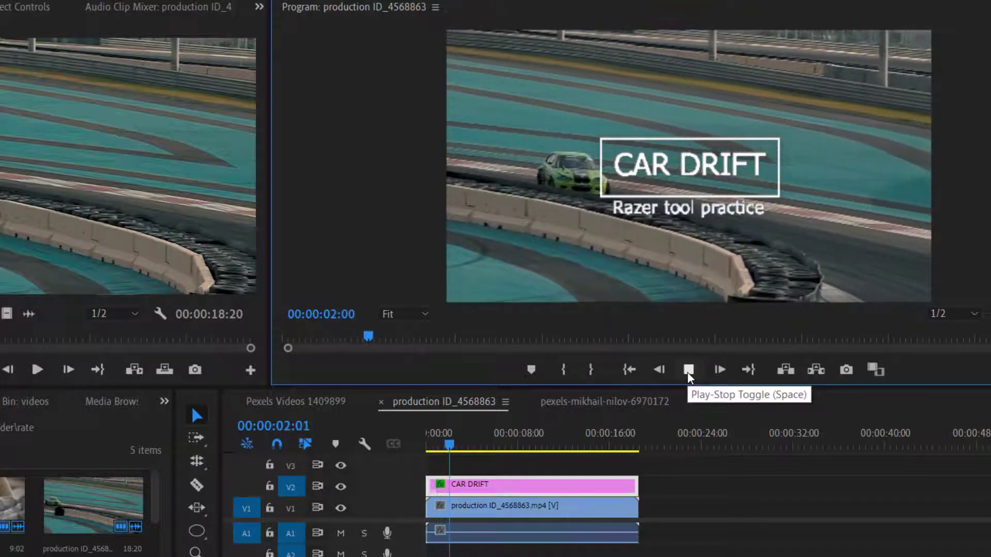
click(688, 372)
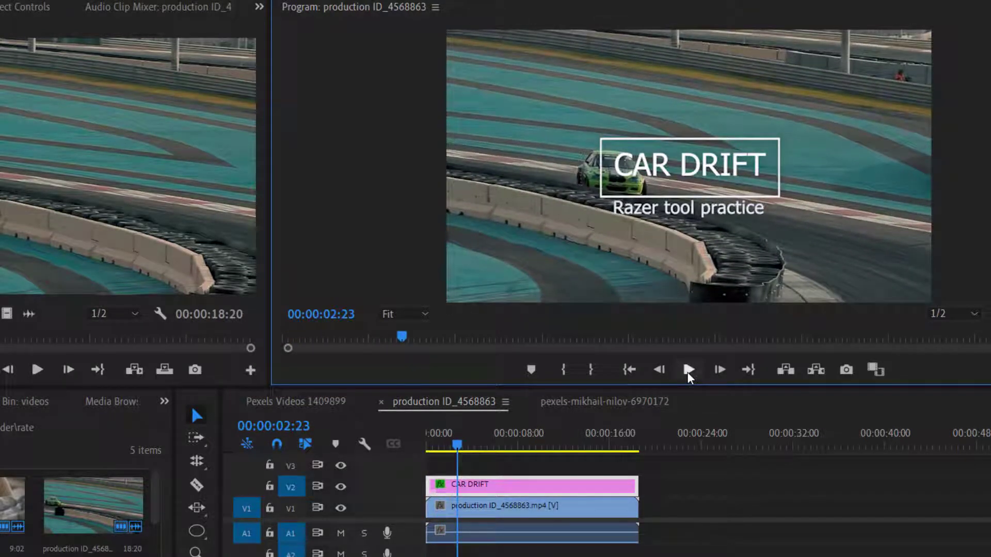
- Try to trim the ends of the title and the video clip together back to 00:00:17:16
drag(459, 442, 627, 432)
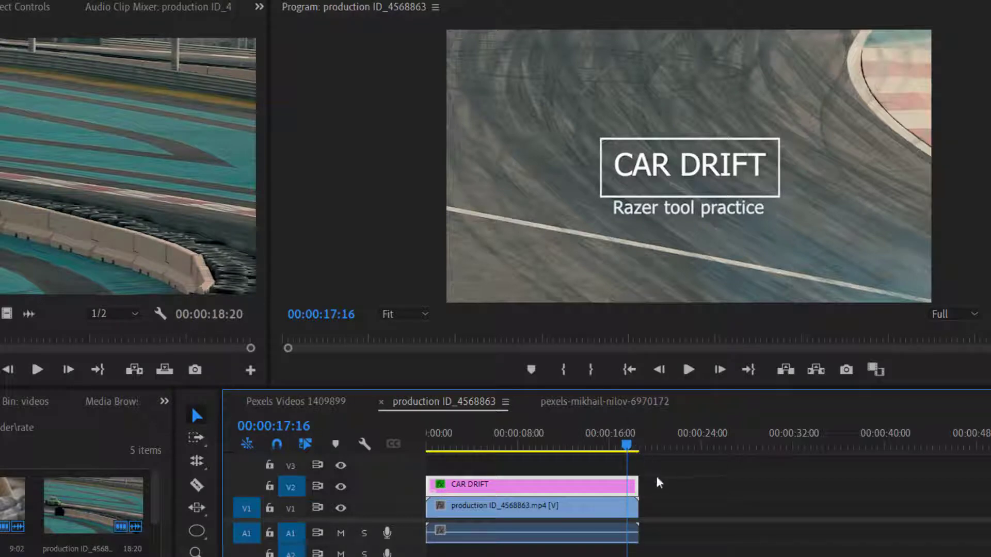
drag(653, 484, 625, 509)
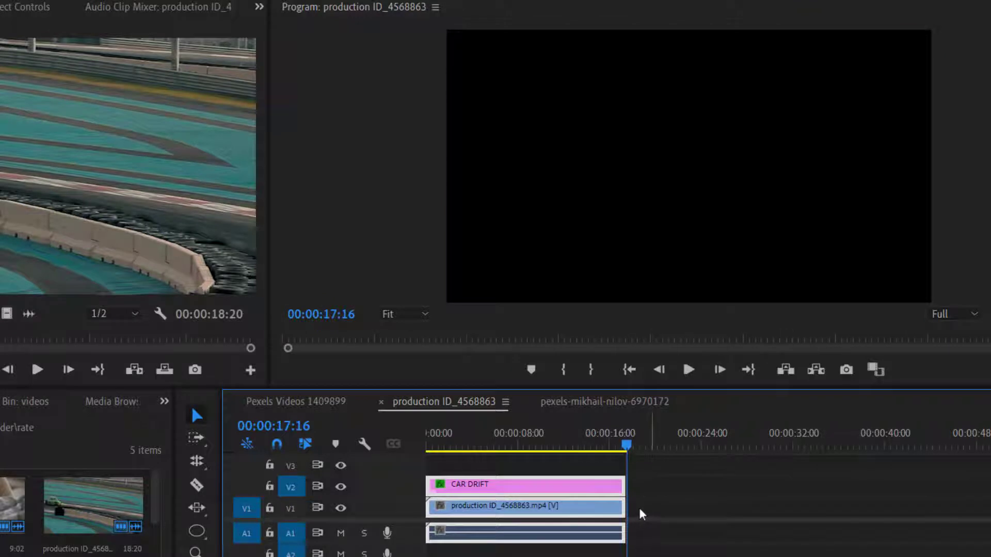
- Cut the title, video and audio together at 00:00:17:15 with the Razor tool
click(660, 370)
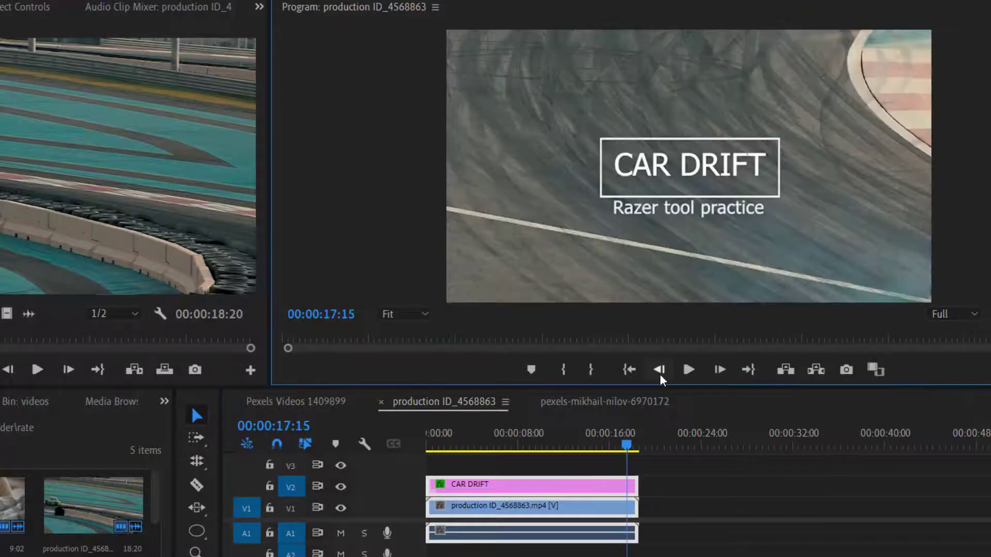
click(199, 483)
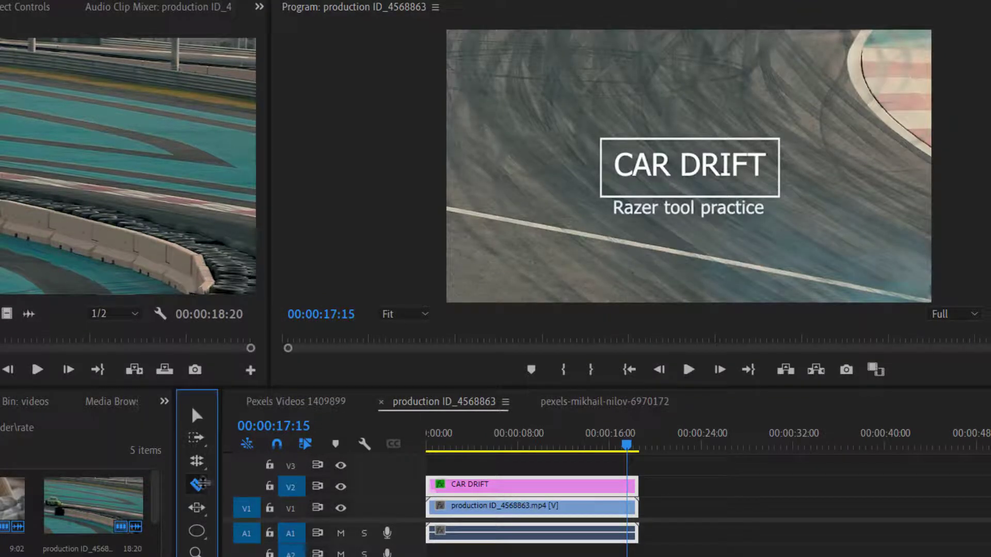
shift+click(628, 486)
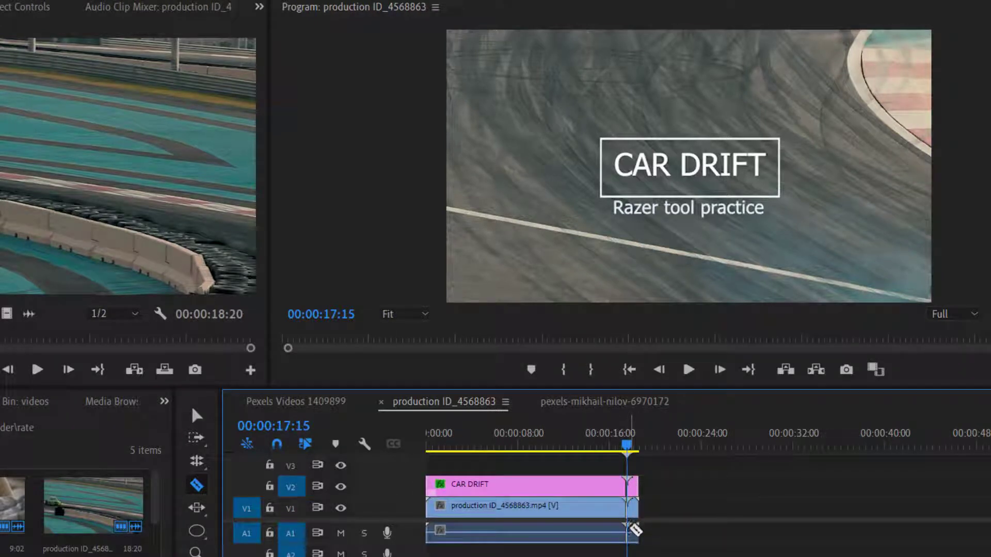
key(=)
key(=)
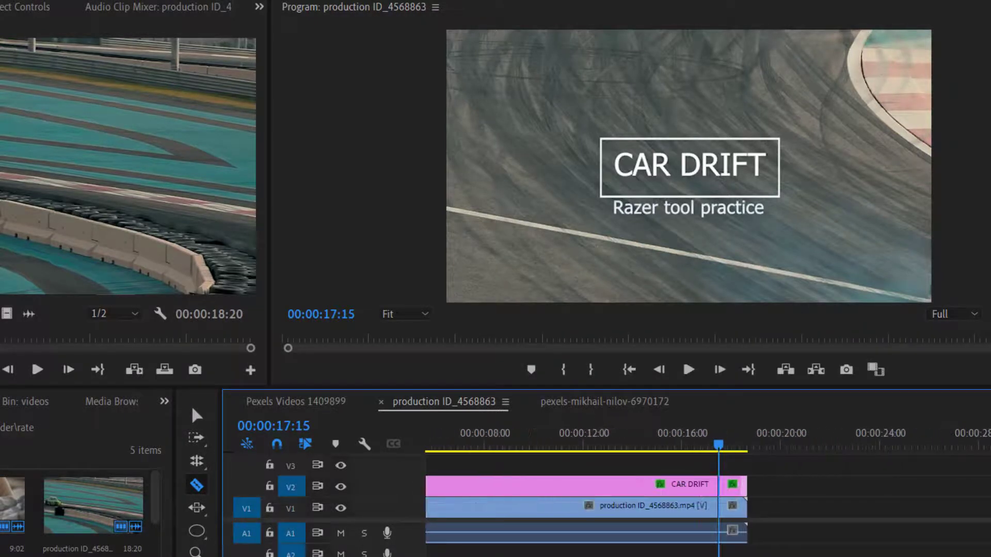
- Delete the end pieces after 00:00:17:15 on all tracks, and undo both the deletion and the cut
click(196, 415)
drag(840, 488, 719, 544)
key(Delete)
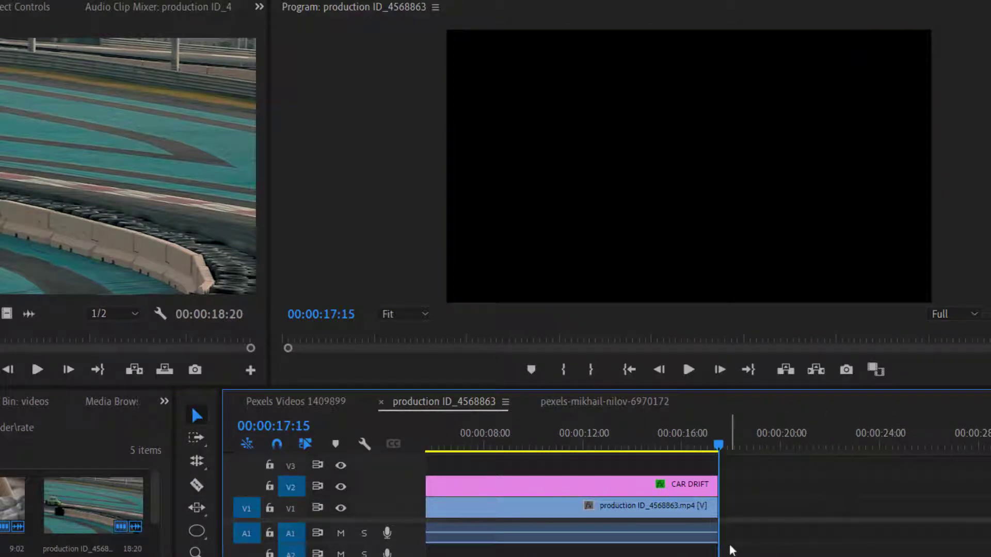
key(ctrl+z)
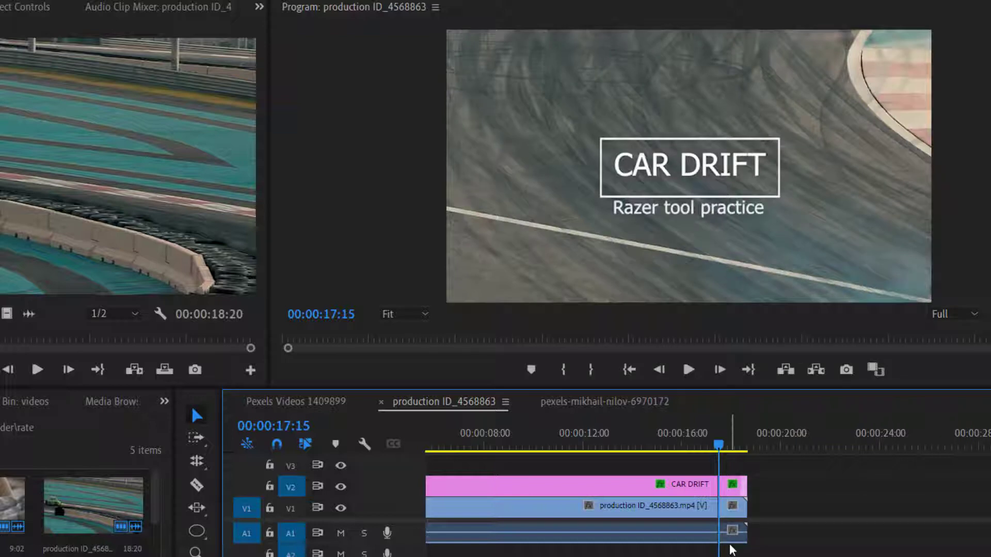
key(ctrl+z)
key(ctrl+z)
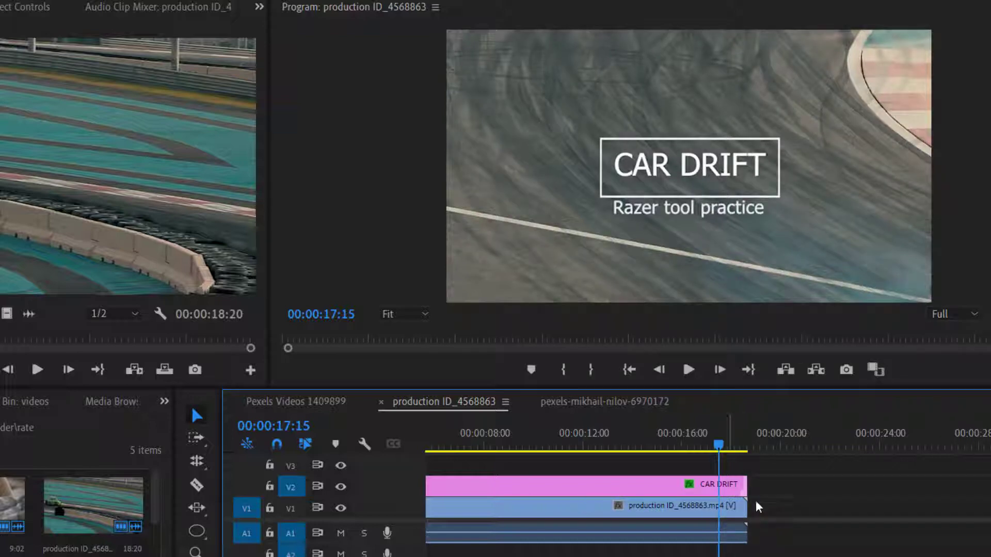
- Cut the title, video and audio together at 00:00:17:09 with the Razor tool
drag(722, 447, 717, 447)
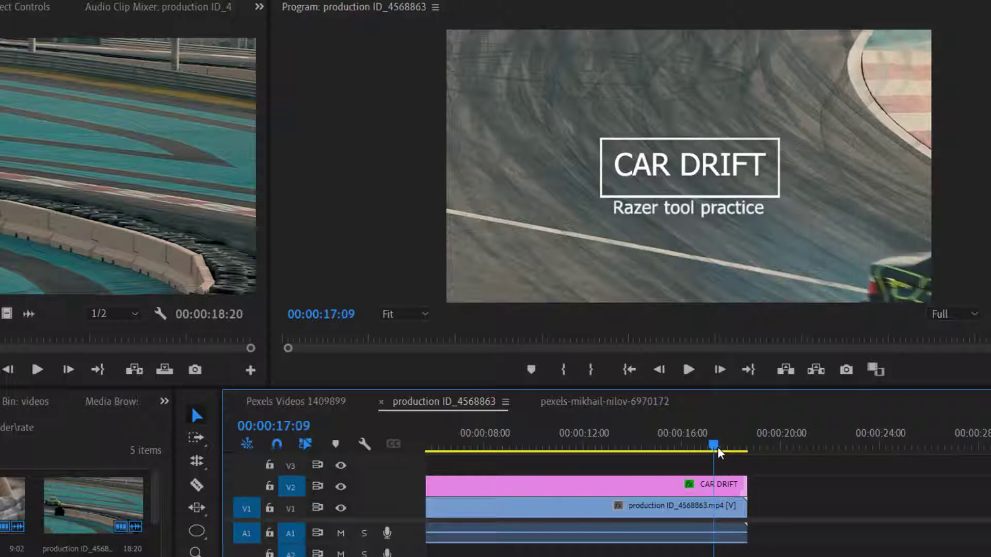
click(197, 484)
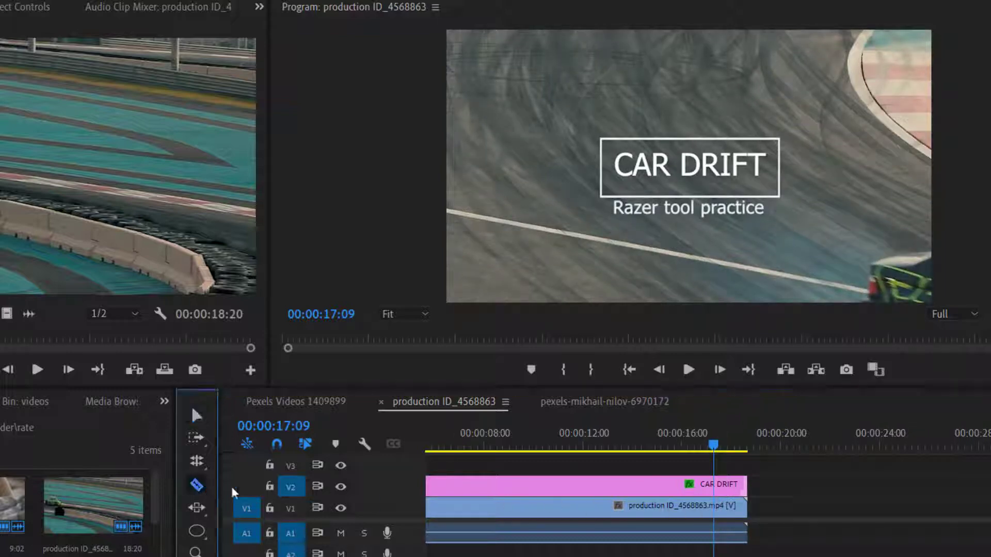
shift+click(715, 514)
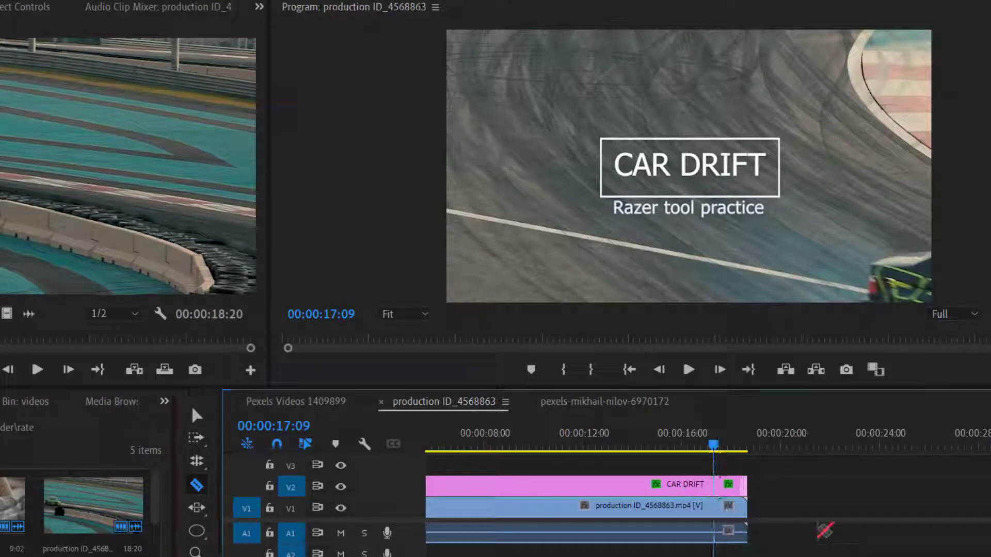
- Move the separated end pieces of all tracks further along the timeline, and undo both the move and the cut
click(688, 452)
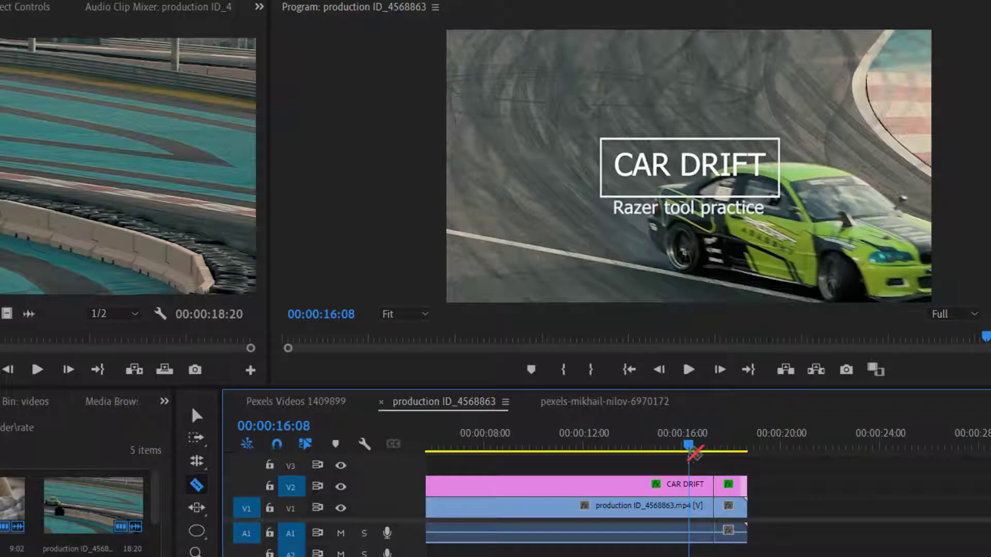
click(198, 417)
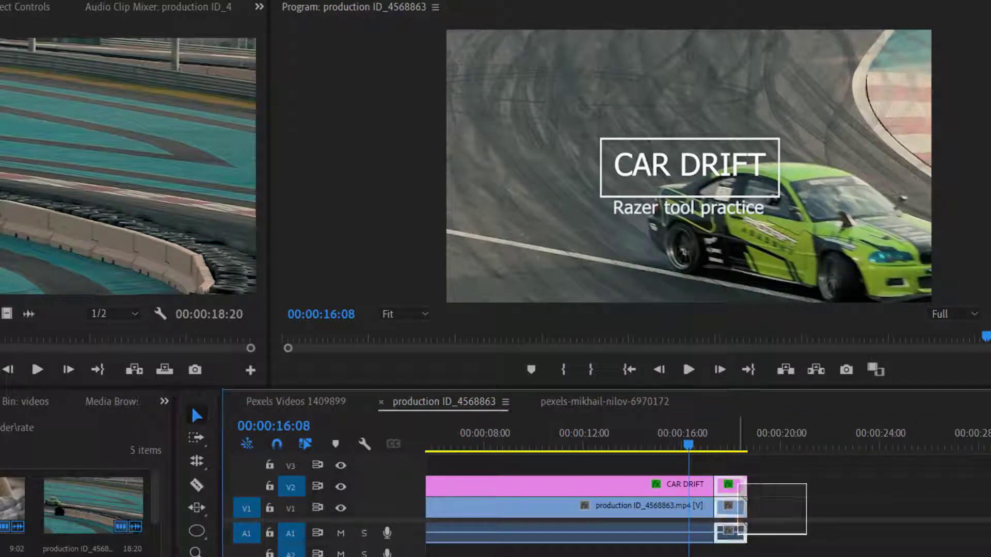
drag(727, 516, 782, 517)
key(ctrl+z)
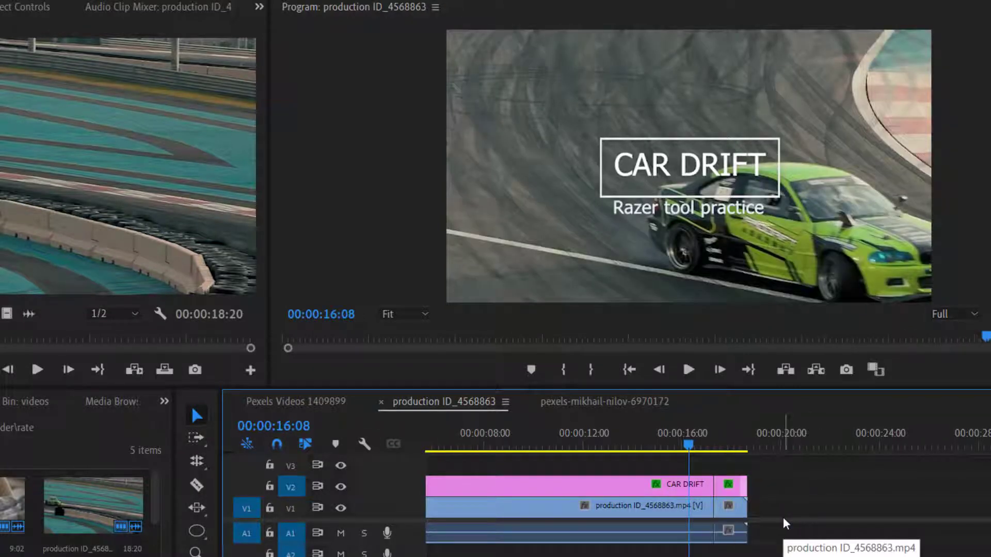
key(ctrl+z)
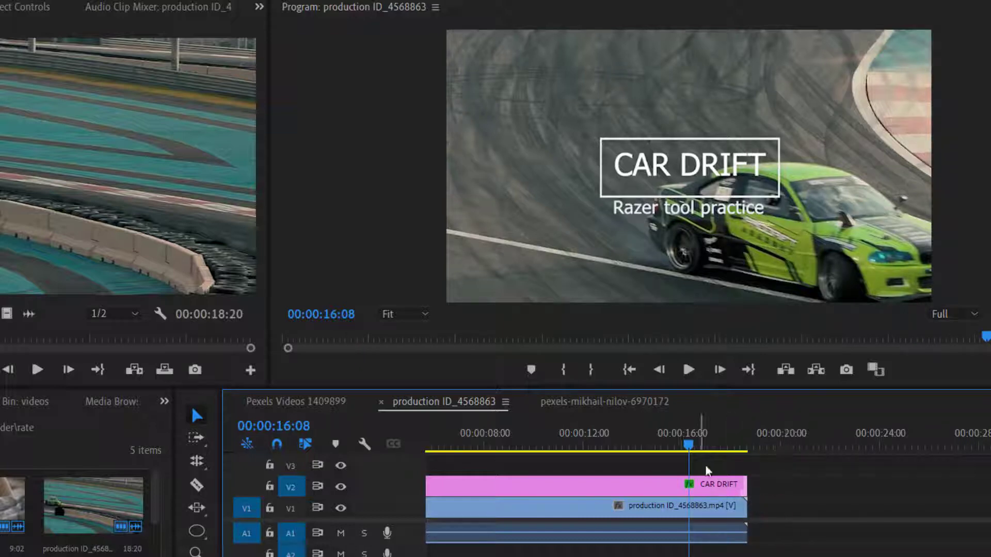
- Split the video and its audio at the playhead at 00:00:12:12, and undo the split
drag(682, 445, 594, 457)
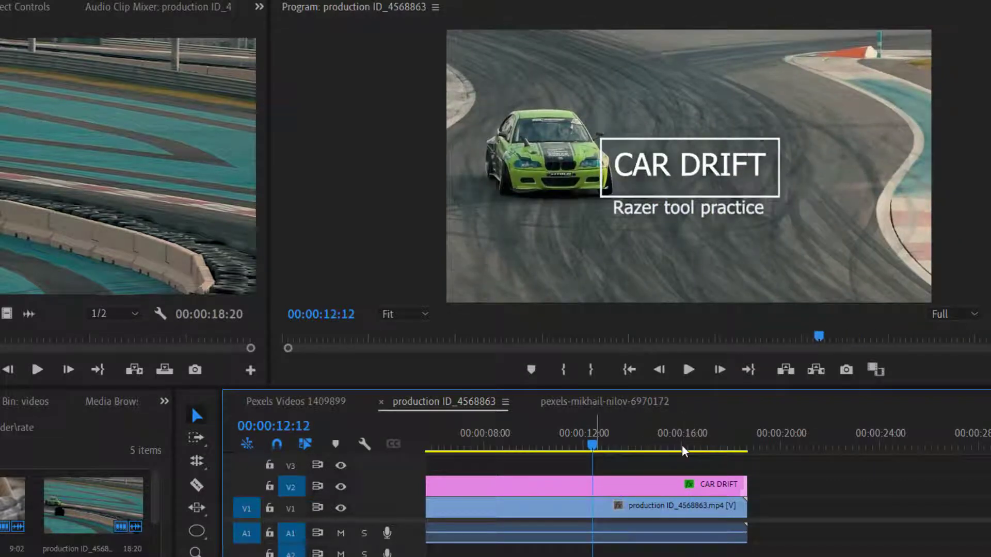
key(ctrl+k)
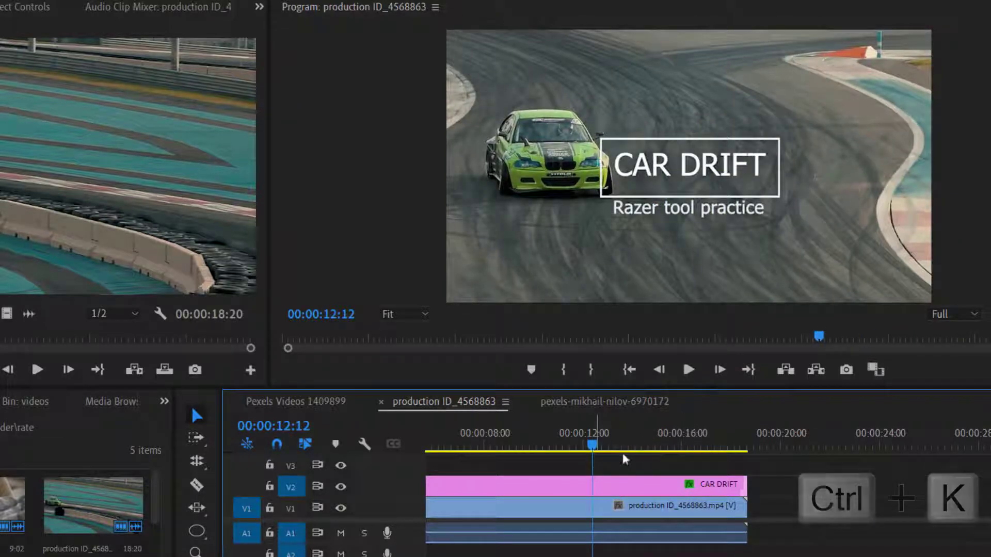
click(603, 507)
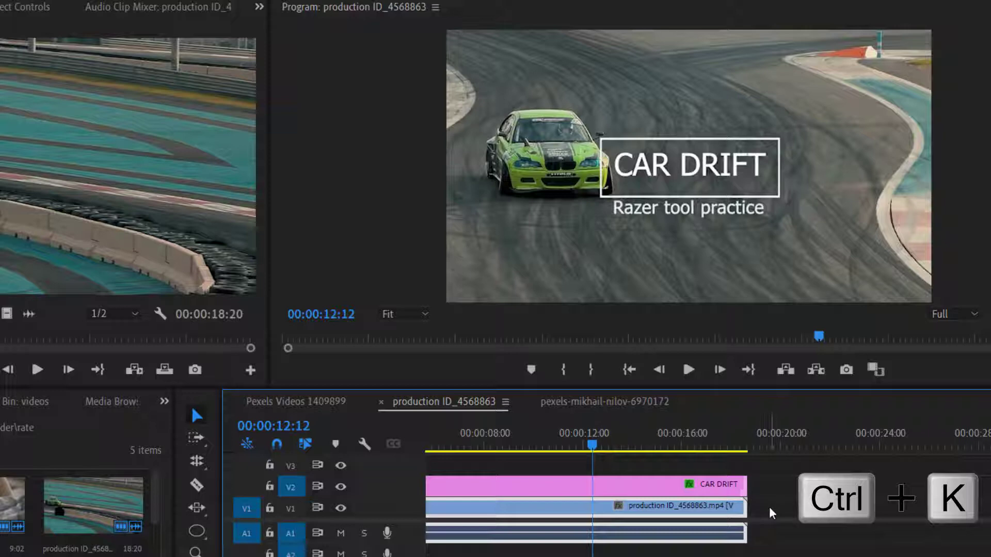
click(764, 528)
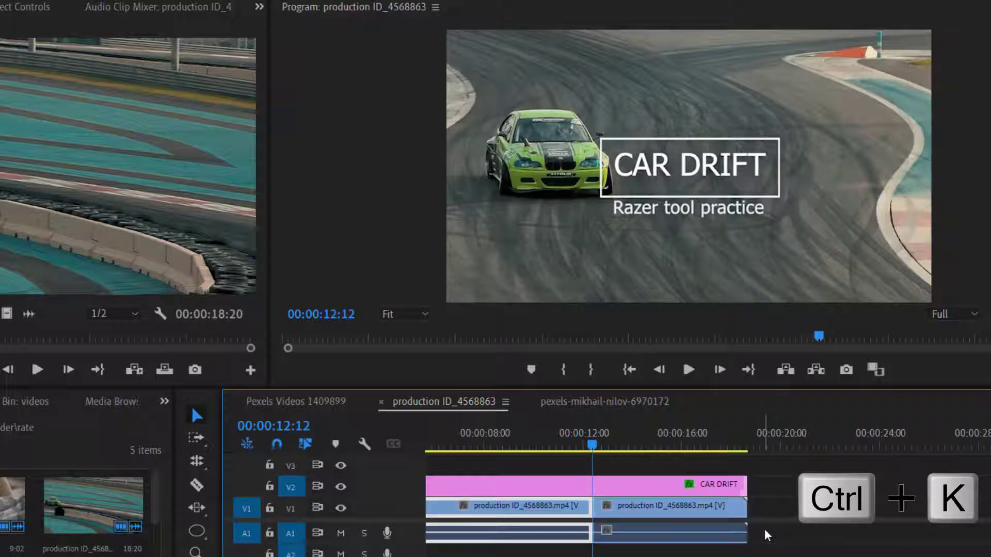
key(ctrl+z)
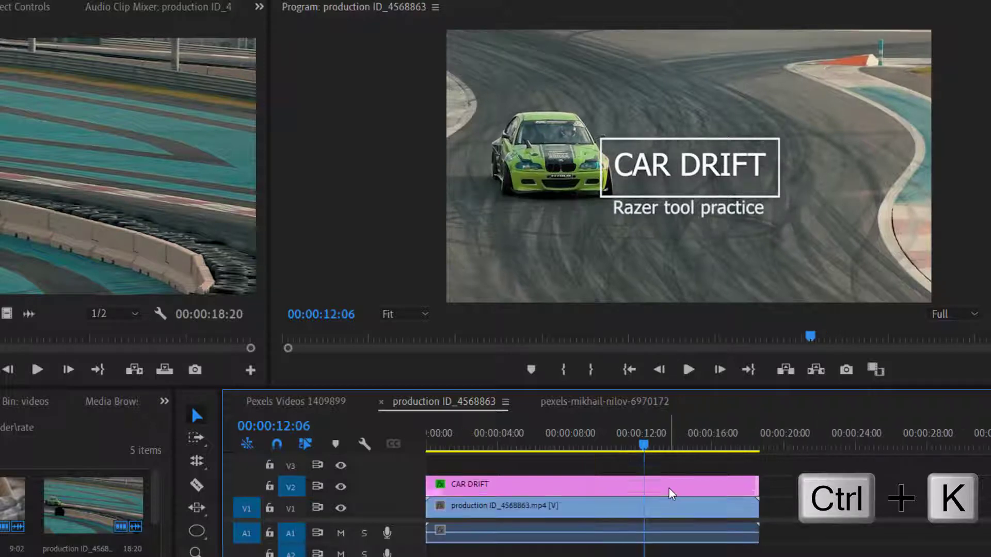
- Split only the title at the playhead at 00:00:12:06, and after undoing that split all tracks there and undo it too
click(669, 488)
key(ctrl+k)
key(ctrl+z)
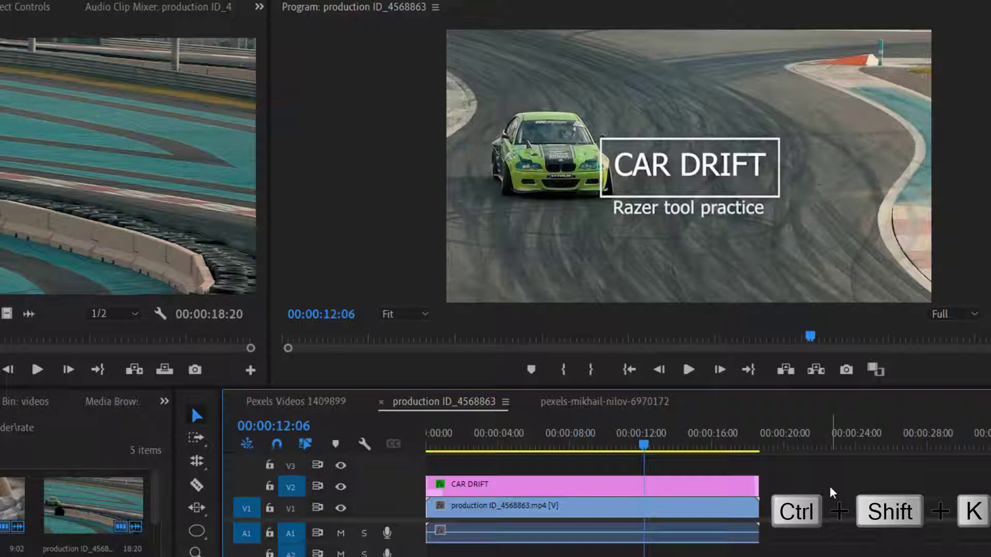
key(ctrl+shift+k)
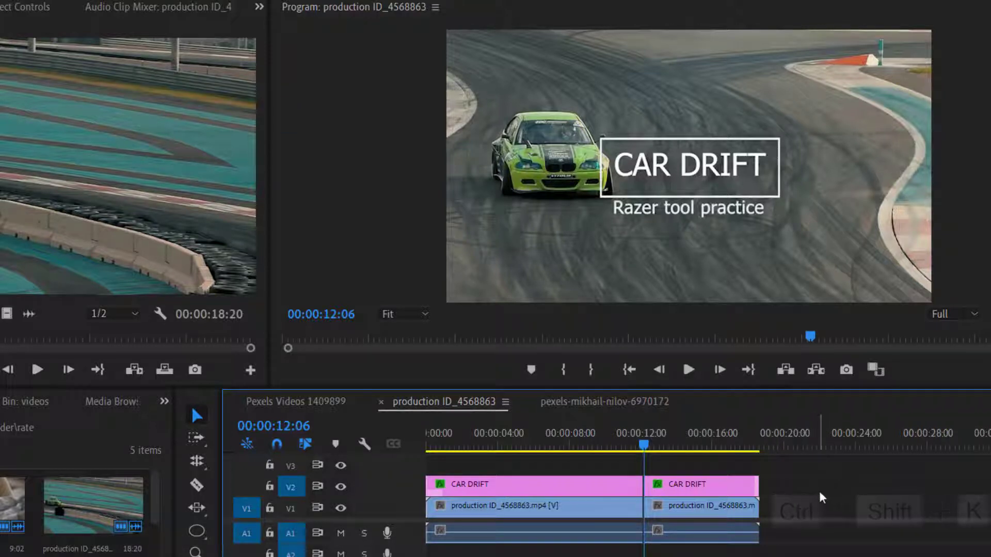
key(ctrl+z)
- Cut the title, video and audio together at 00:00:03:00 with the Razor tool
drag(644, 445, 550, 449)
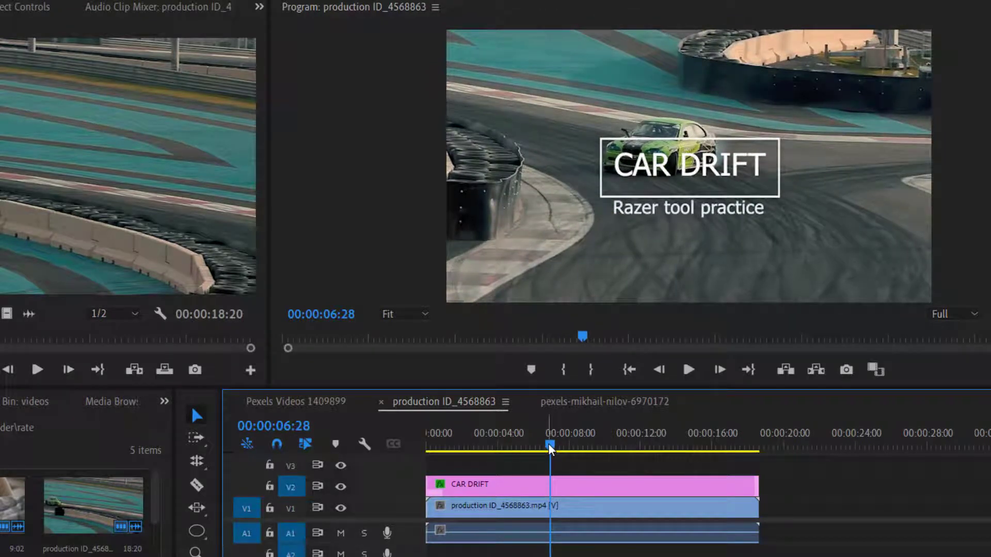
drag(549, 445, 476, 457)
click(713, 371)
click(197, 484)
shift+click(481, 507)
- Cut the title, video and audio together at 00:00:06:00 with the Razor tool
drag(479, 449, 533, 448)
click(661, 370)
click(660, 370)
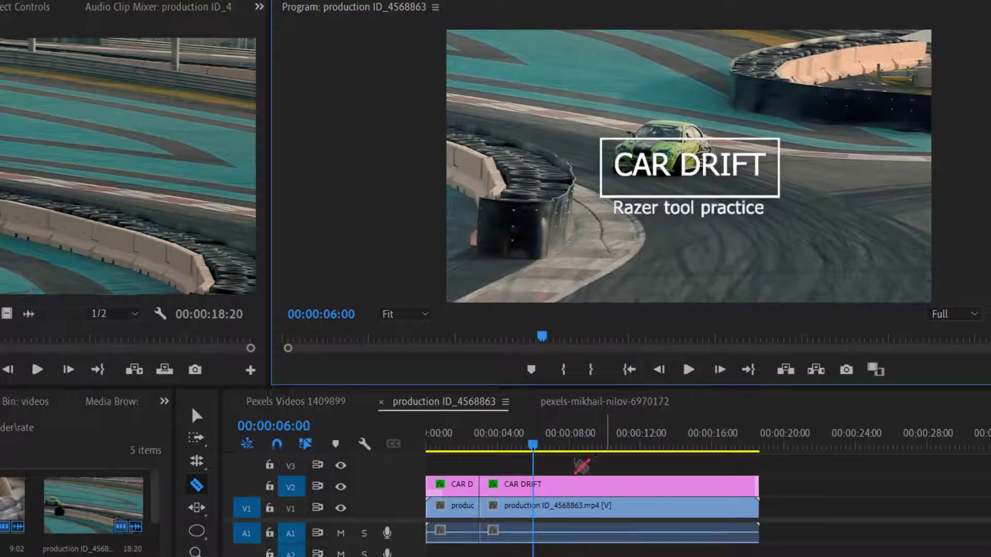
shift+click(537, 508)
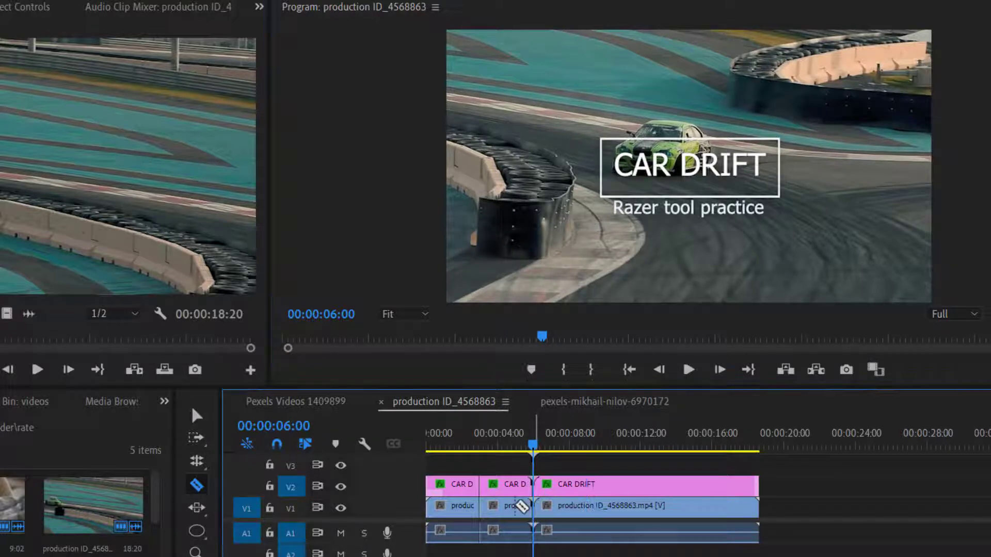
- Delete the section between 00:00:03:00 and 00:00:06:00 on all tracks and move the end pieces back to 00:00:03:00
click(197, 415)
drag(501, 467, 506, 541)
key(Up)
key(Delete)
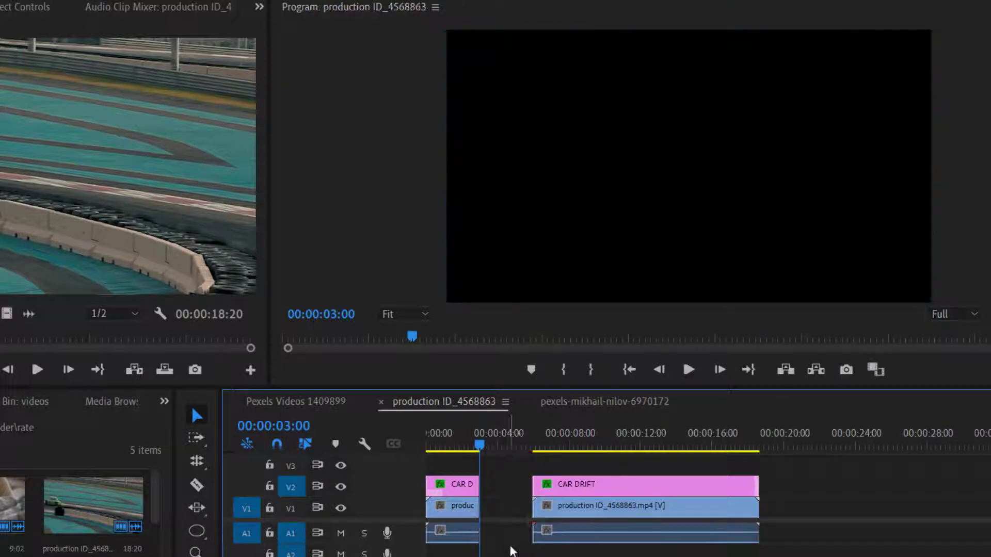
drag(581, 463, 546, 517)
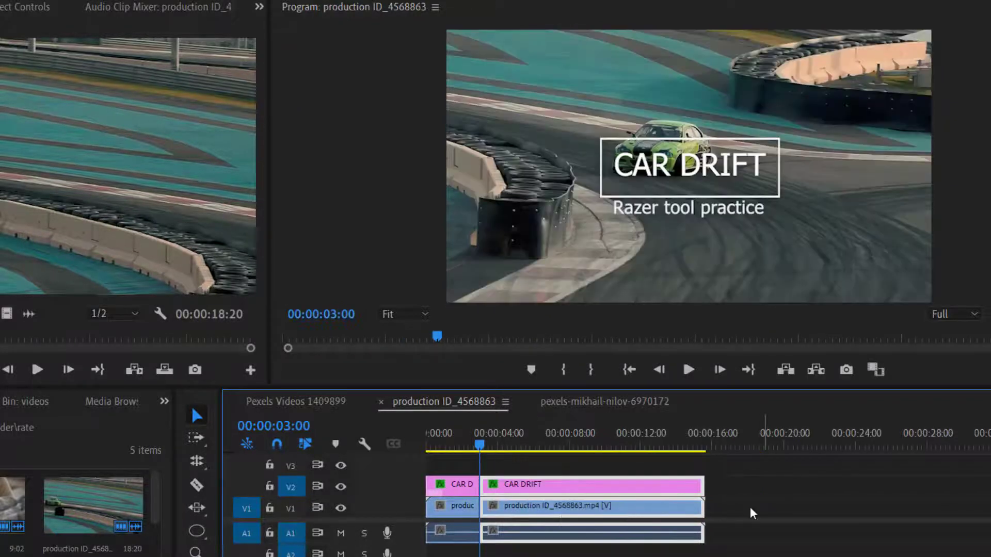
- Play the shortened sequence from its start to check the transition at the cut
drag(479, 445, 404, 444)
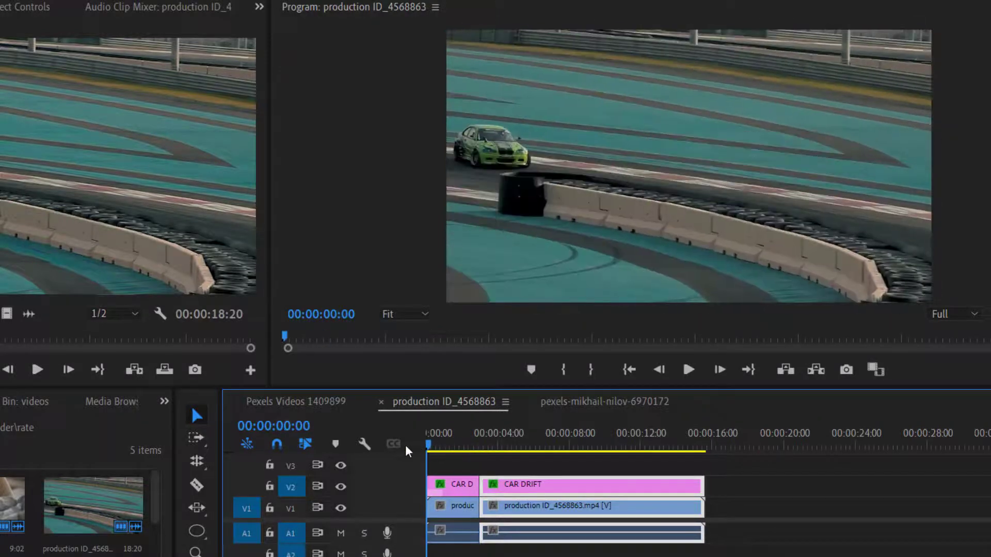
click(680, 370)
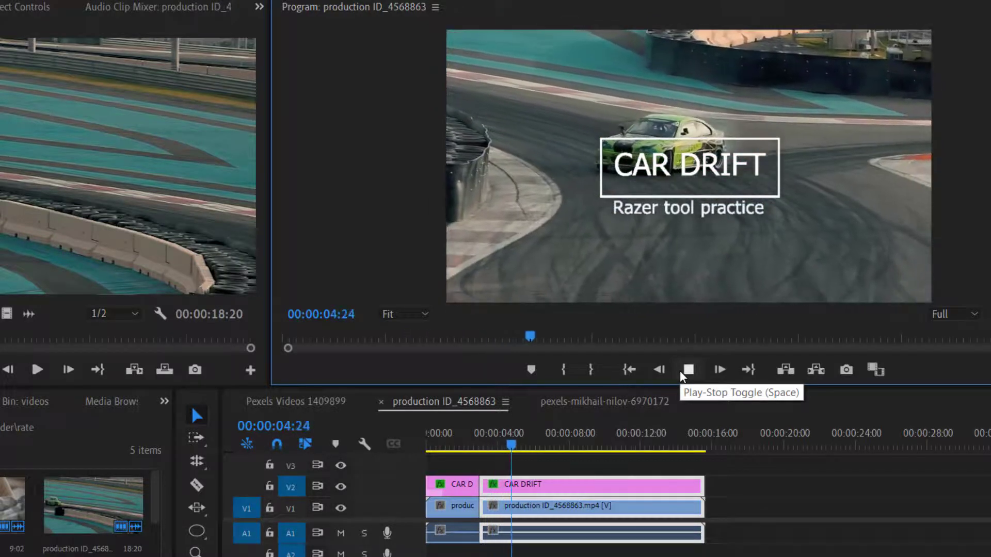
click(680, 371)
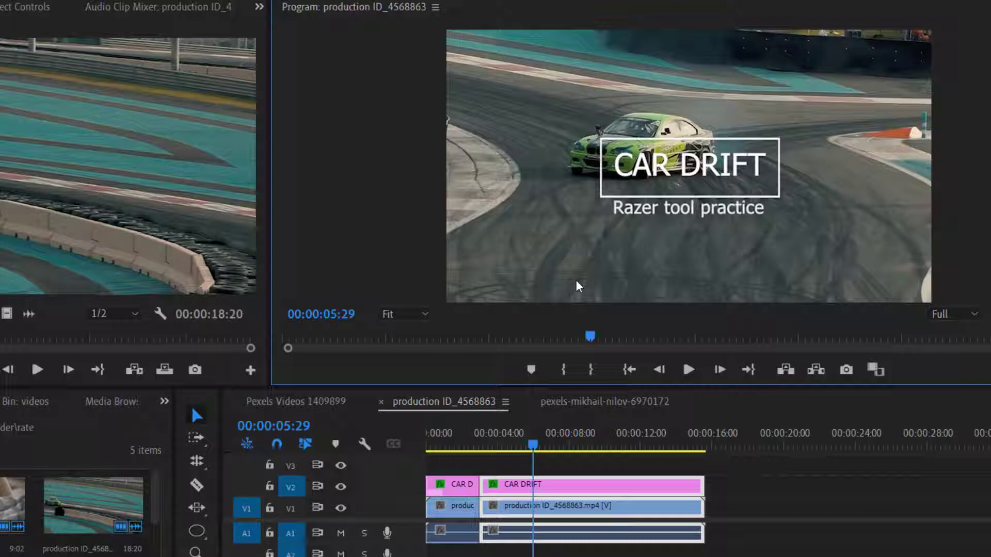
- Undo the edits back to the single uncut video clip without the CAR DRIFT title
key(ctrl+z)
key(ctrl+z)
key(ctrl+z)
key(ctrl+z)
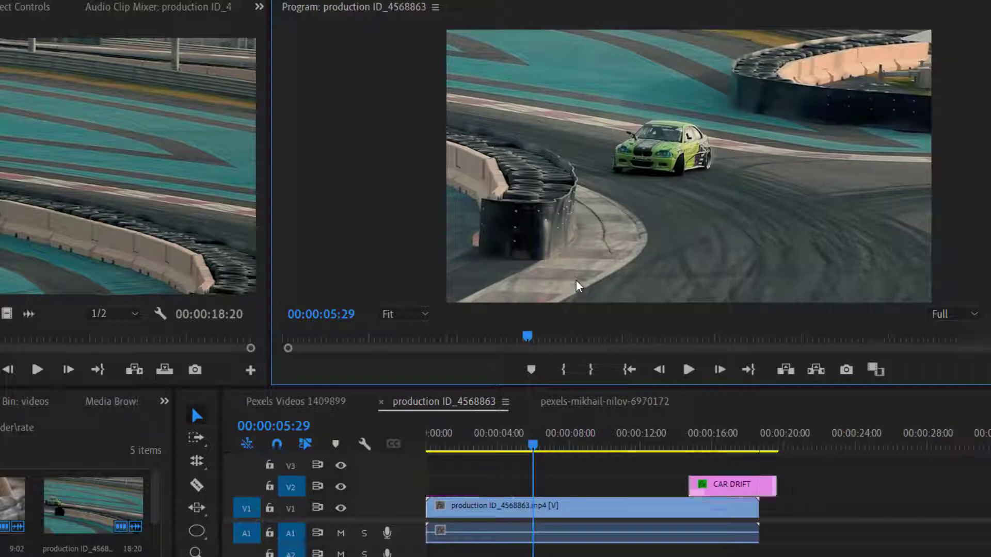
key(ctrl+z)
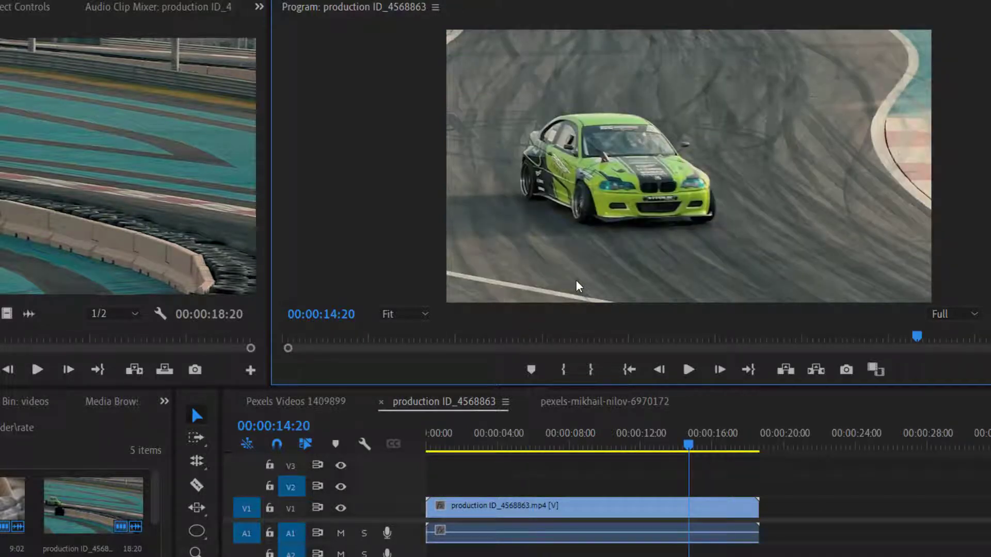
- Cut the video clip at 00:00:05:00 with the Razor tool
drag(690, 439, 520, 435)
click(659, 369)
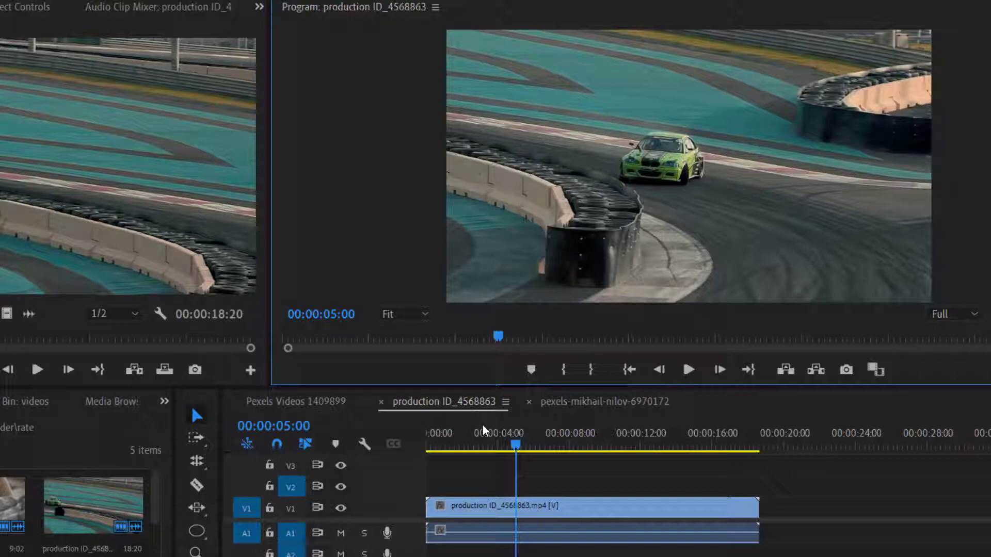
click(207, 485)
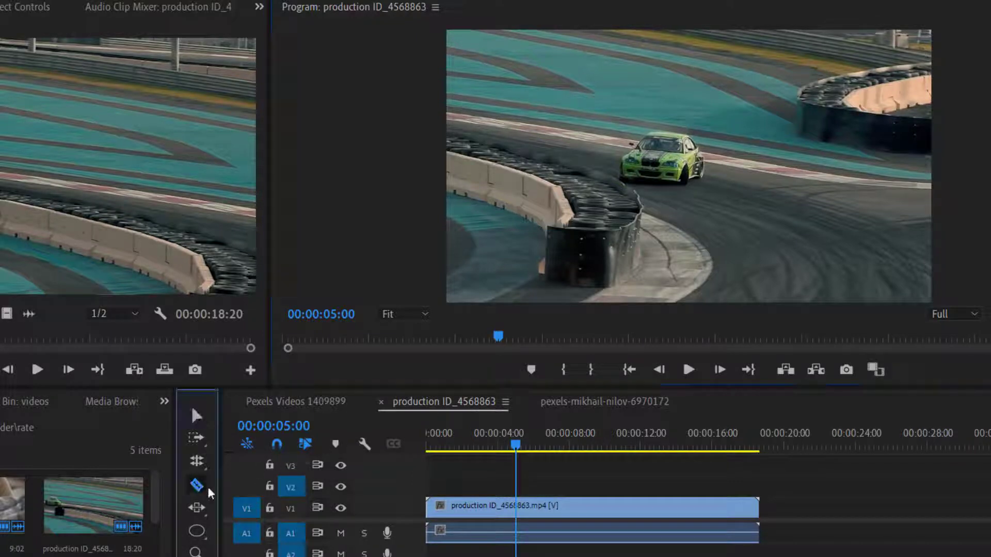
click(517, 510)
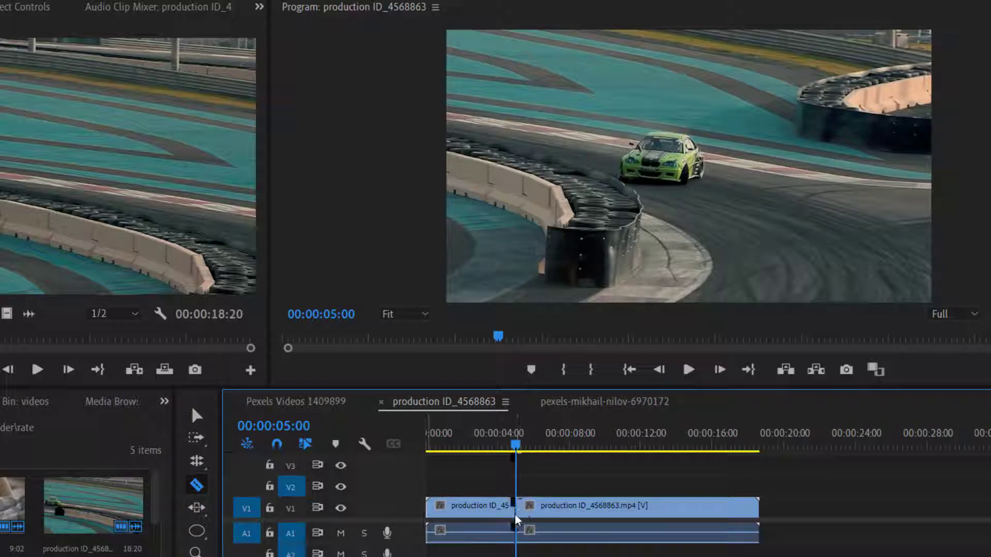
- Speed up the first piece with the Rate Stretch Tool by shortening it to about half its length
click(201, 461)
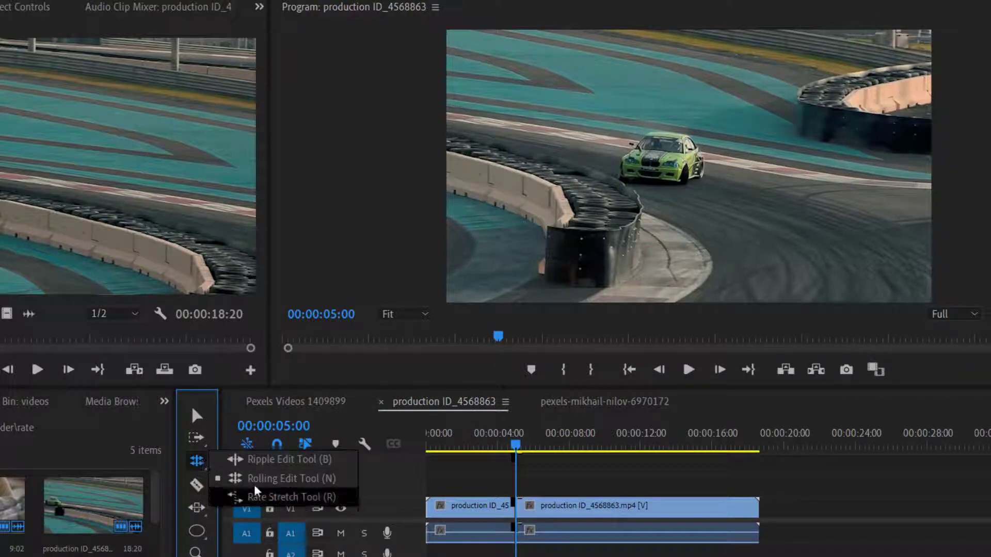
click(289, 497)
drag(512, 506, 467, 511)
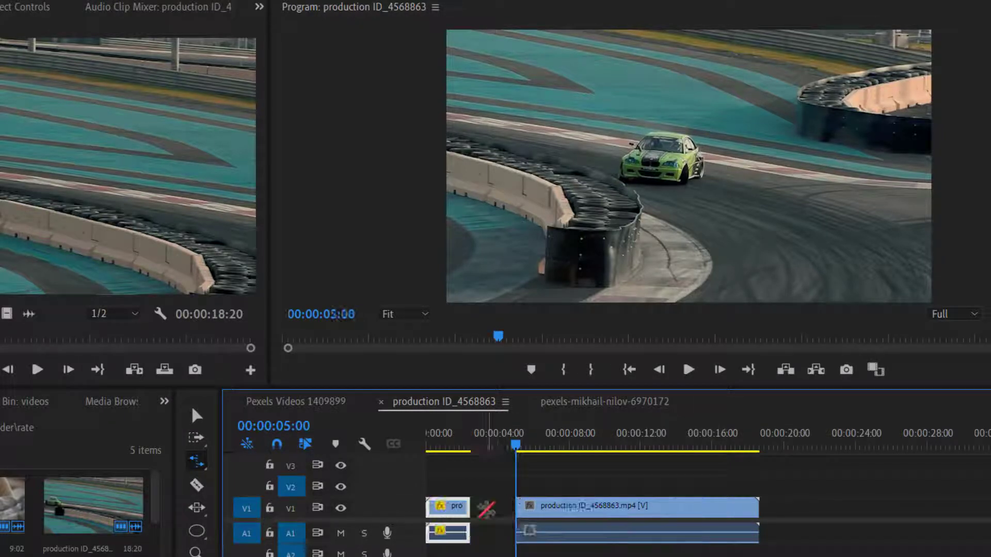
right_click(452, 512)
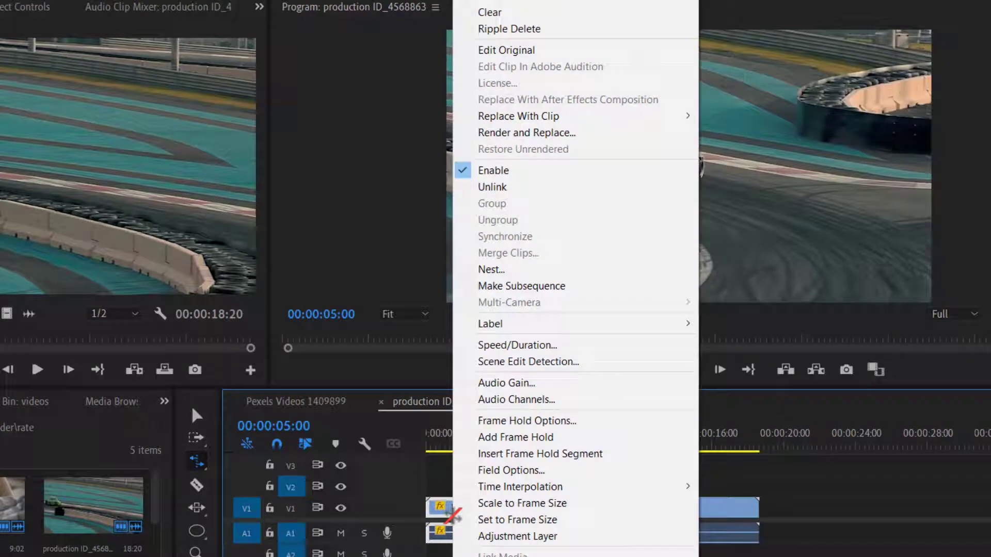
click(445, 516)
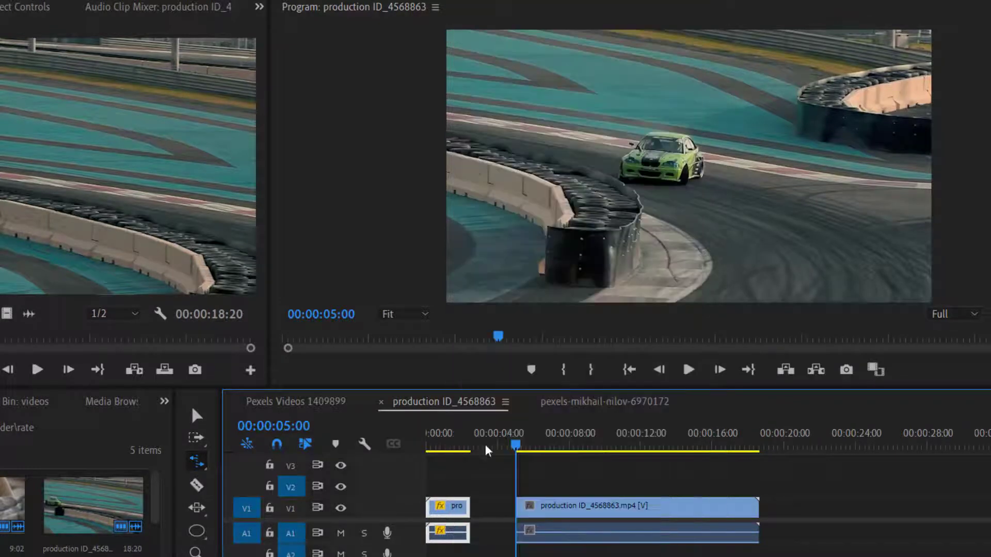
- Cut the remaining video clip at 00:00:10:00 and 00:00:15:00 with the Razor tool
click(196, 485)
drag(516, 444, 600, 434)
click(719, 370)
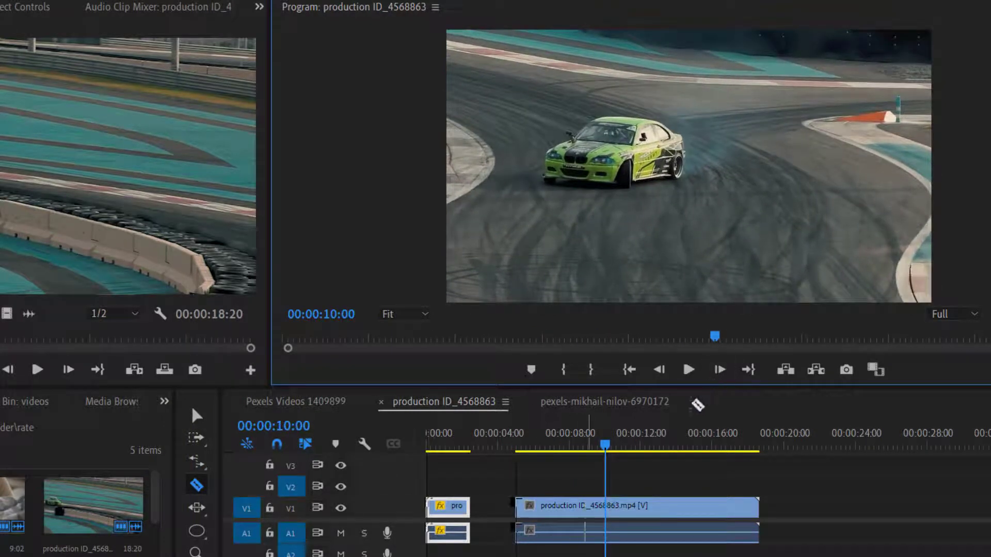
click(607, 506)
drag(611, 441, 696, 445)
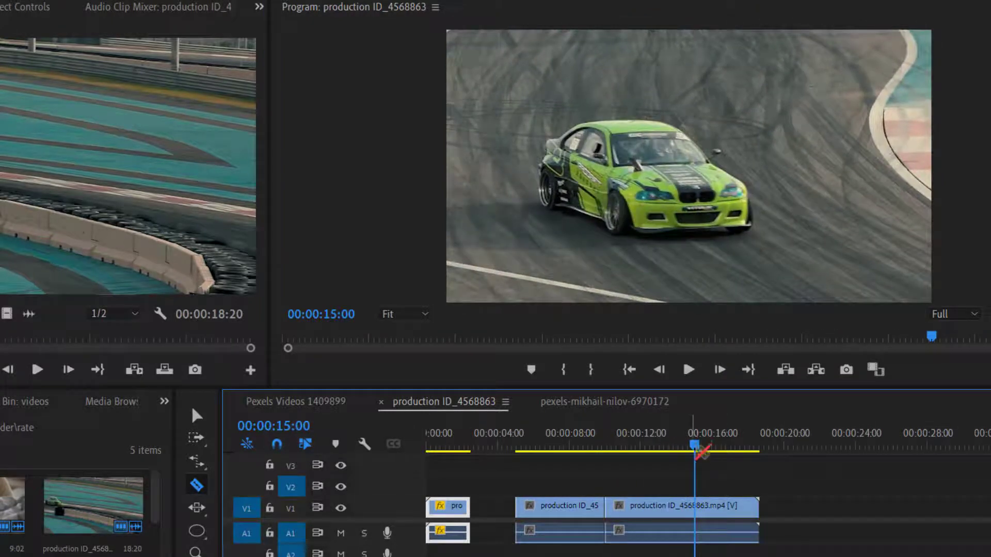
click(696, 507)
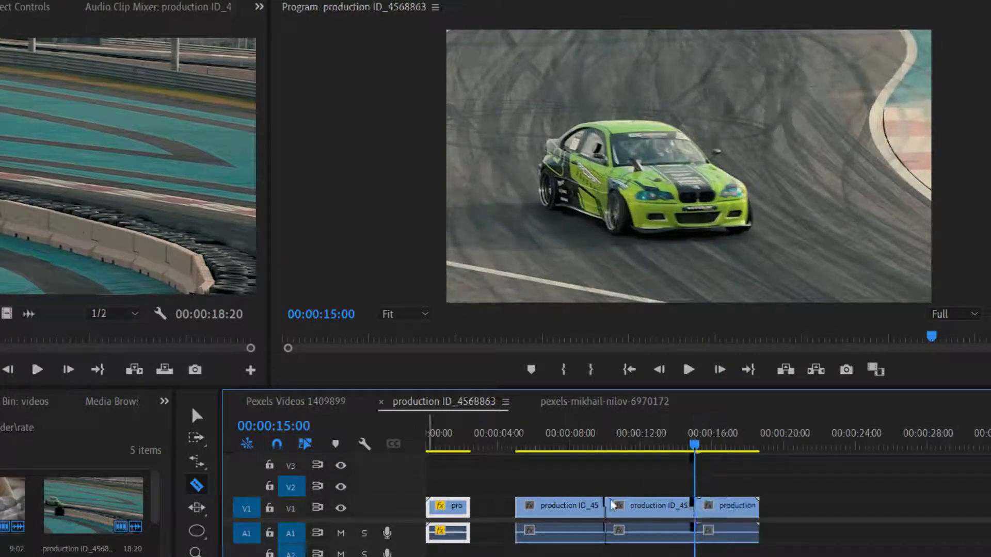
- Delete the end piece after 00:00:15:00 and move the piece starting at 00:00:10:00 up to track V2
click(197, 415)
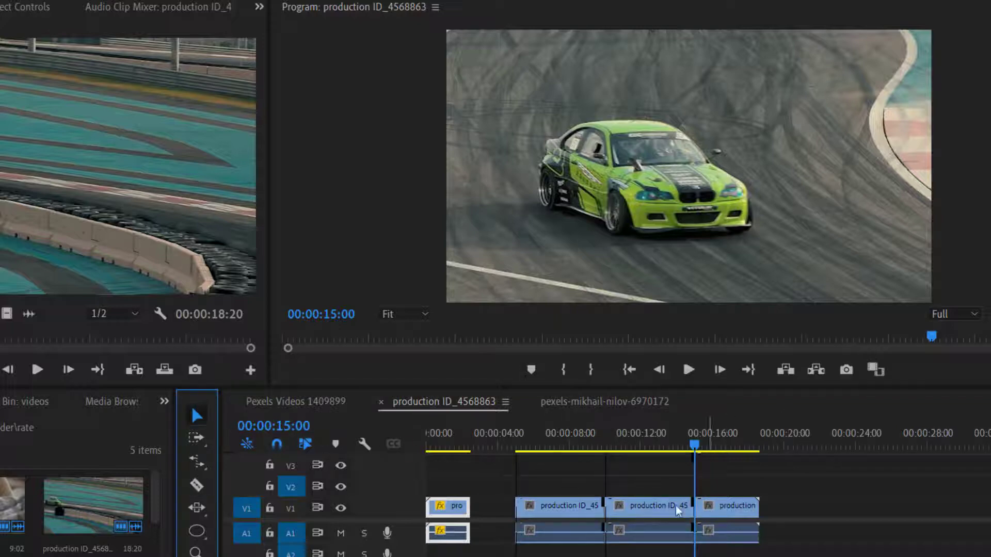
click(723, 506)
key(Delete)
click(630, 509)
drag(633, 498, 633, 494)
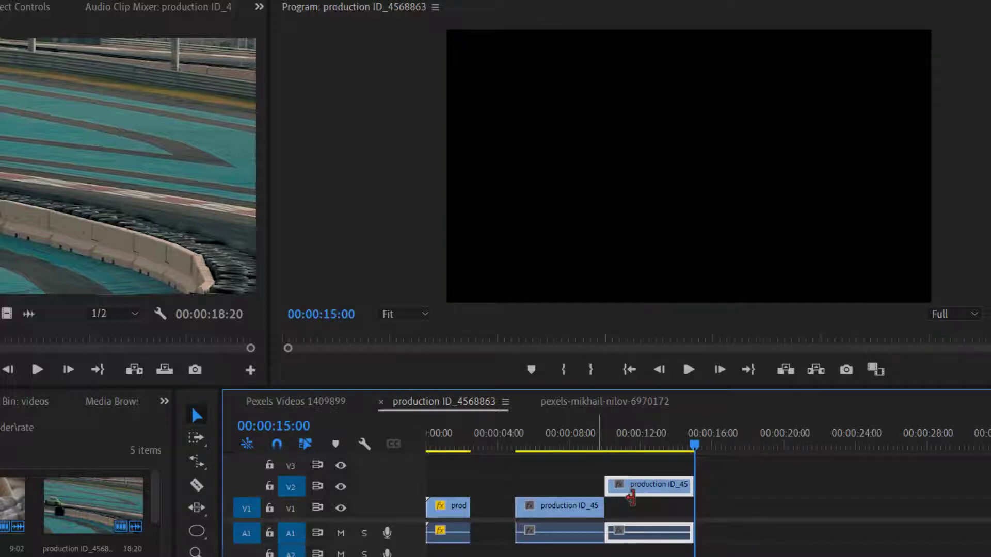
- Set the speed of the piece starting at 00:00:05:00 to 75%
click(590, 512)
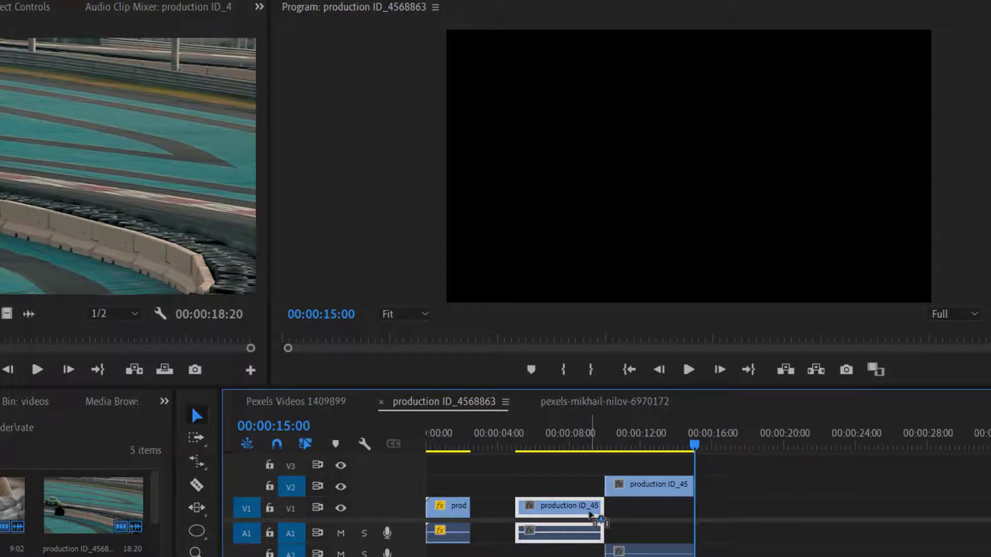
right_click(590, 512)
click(640, 346)
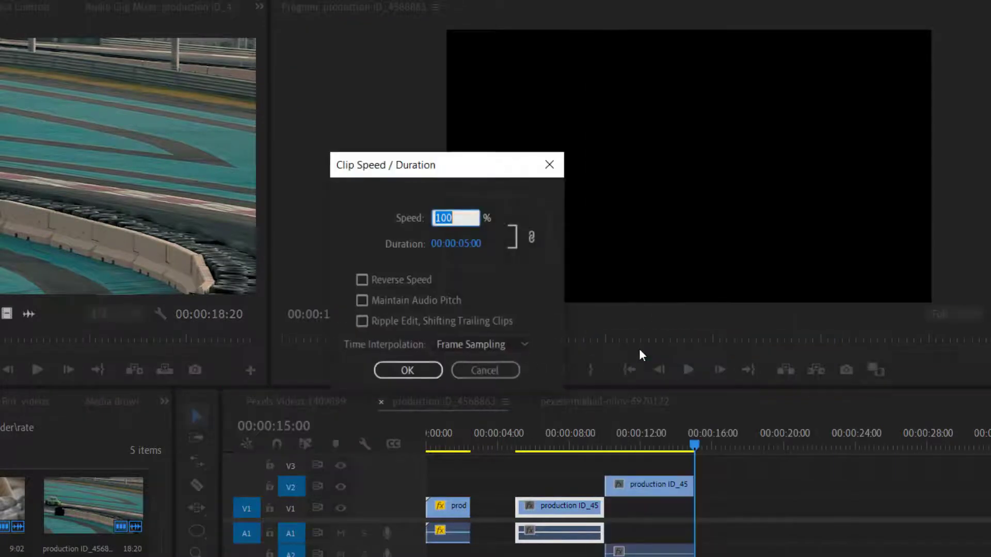
text(75)
key(Return)
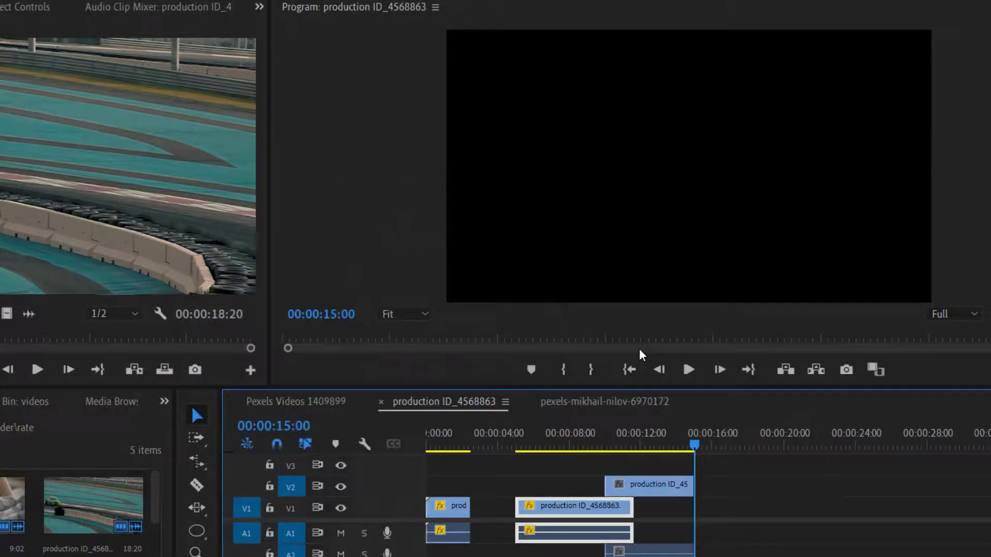
- Move the piece on track V2 down to V1 after the second piece and set its speed to 200%
drag(626, 485, 674, 516)
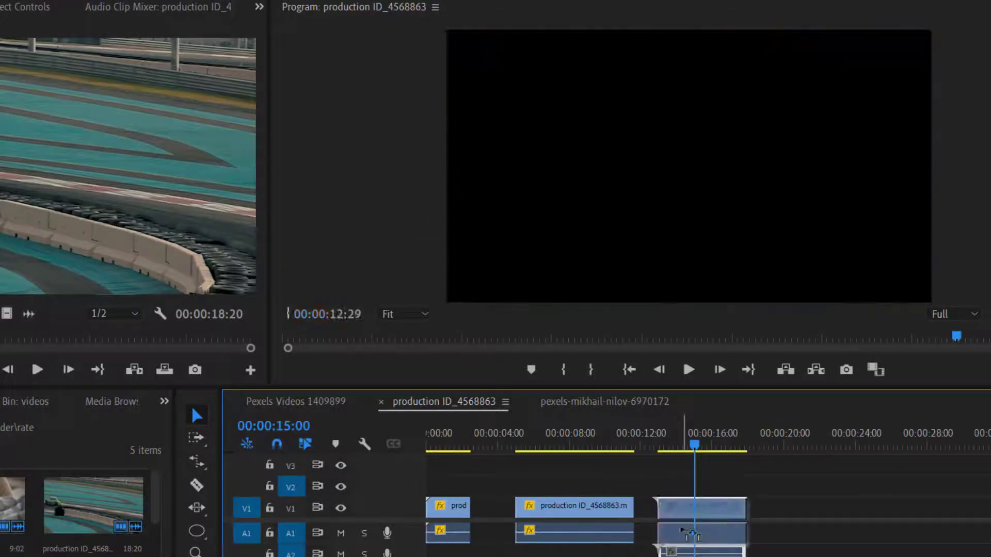
key(Home)
right_click(674, 513)
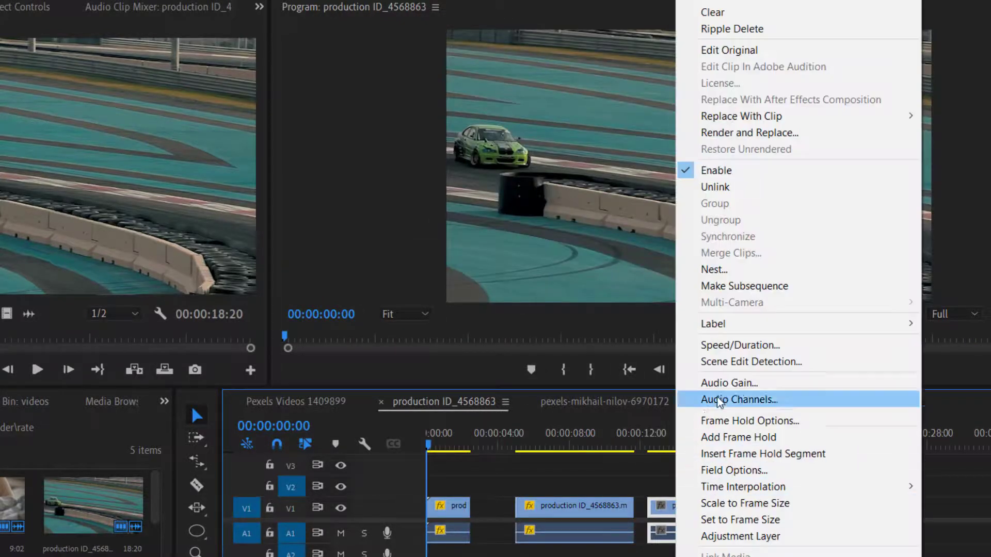
click(727, 346)
text(200)
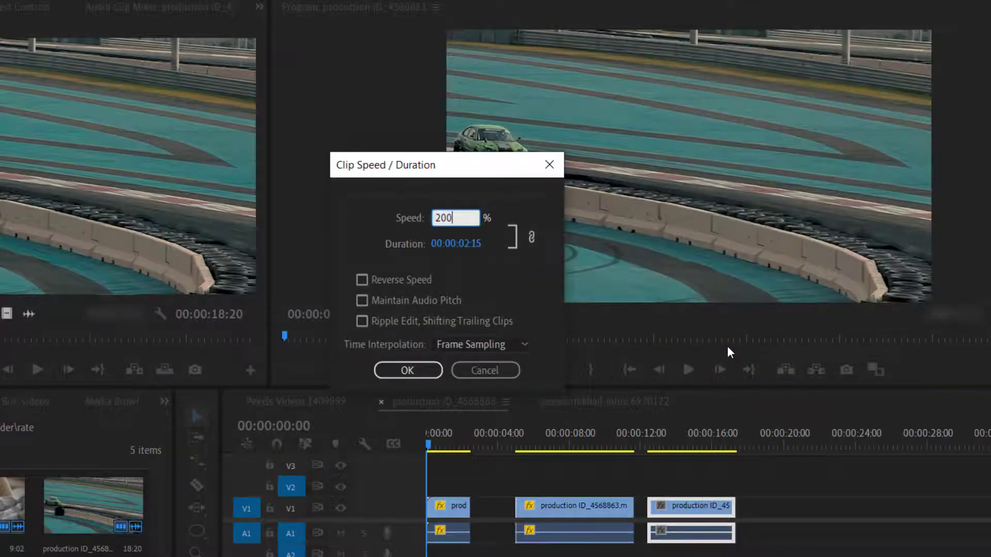
key(Return)
- Close the gaps between the three pieces on track V1 and play the sequence from the start
drag(663, 512, 578, 515)
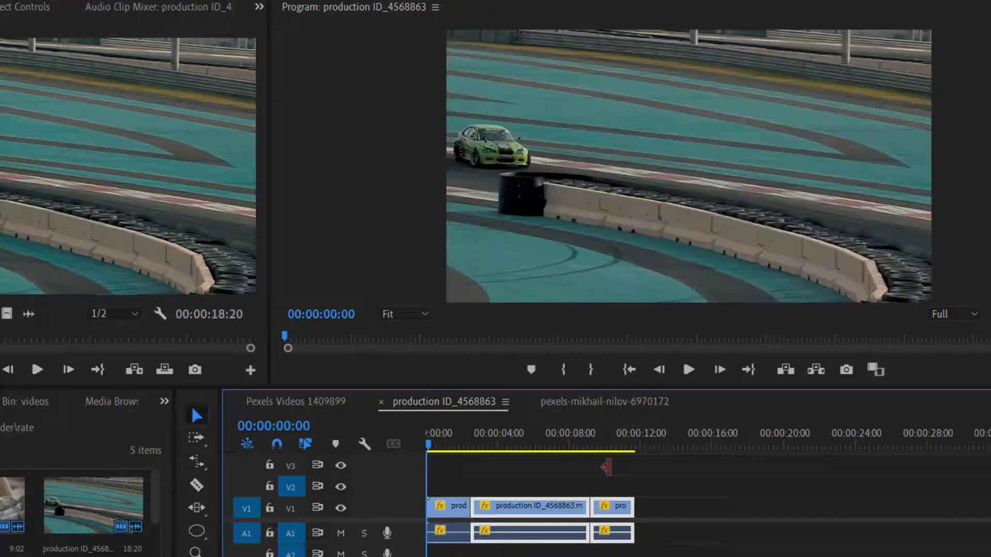
click(687, 380)
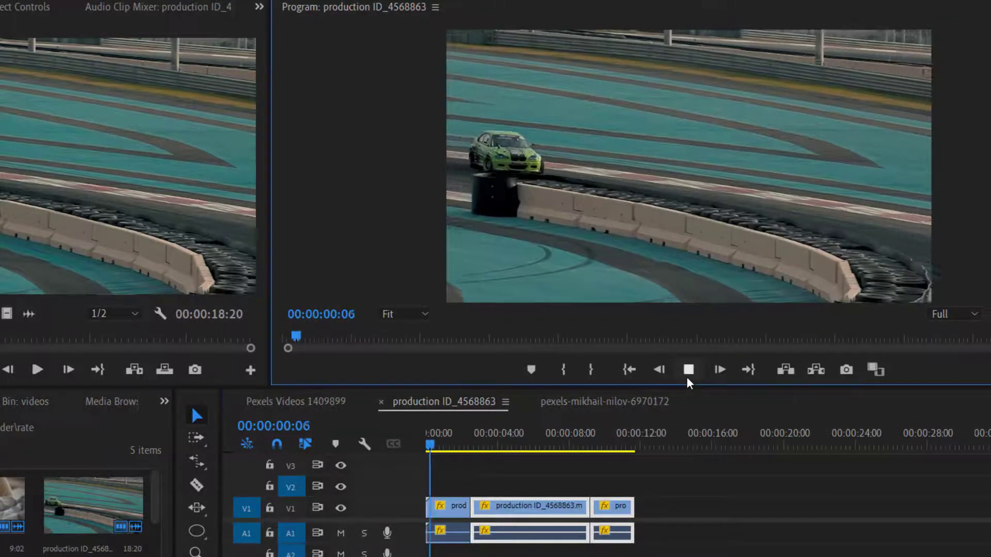
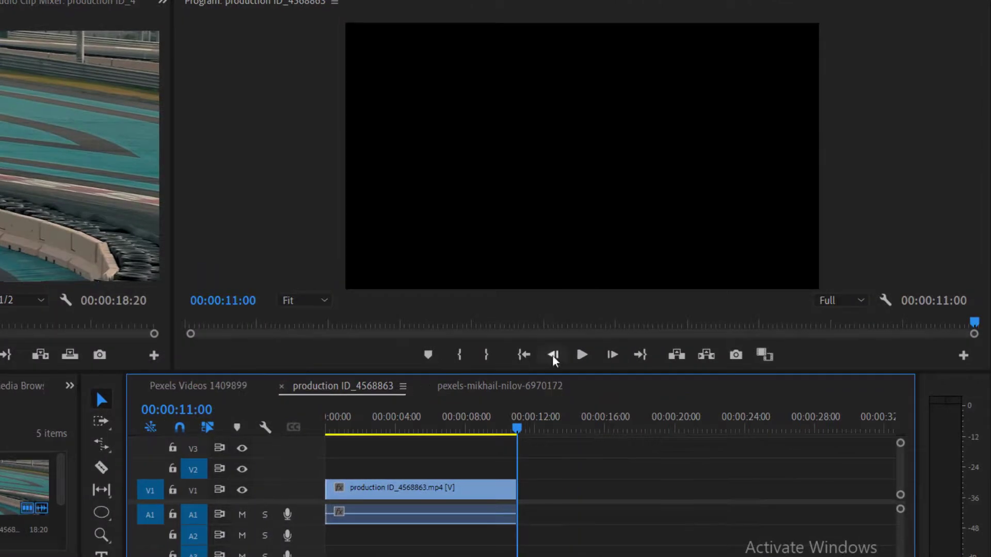
- Adjust the car clip's edges with the Selection Tool, keeping it at the sequence start and ending at 00:00:11:00
drag(517, 429, 303, 443)
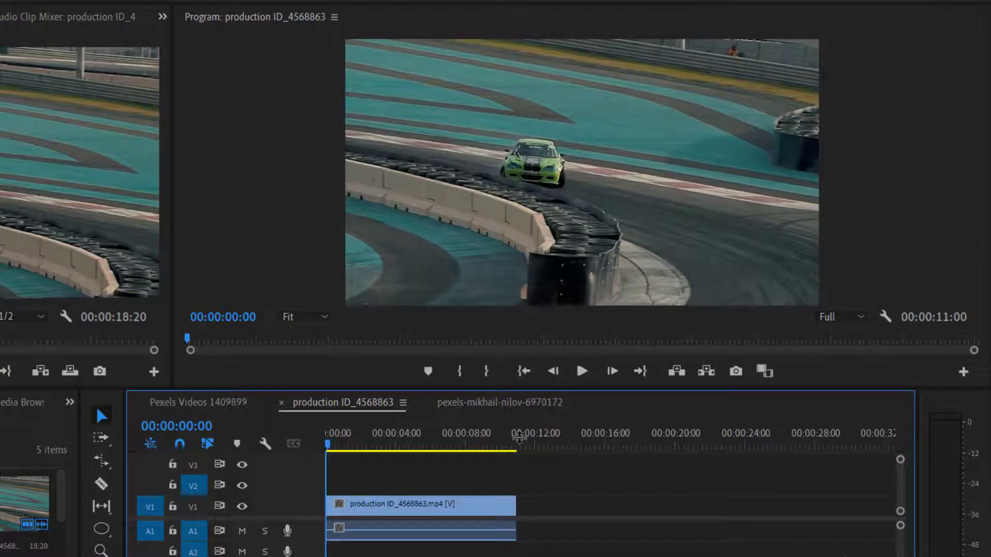
key(shift+6)
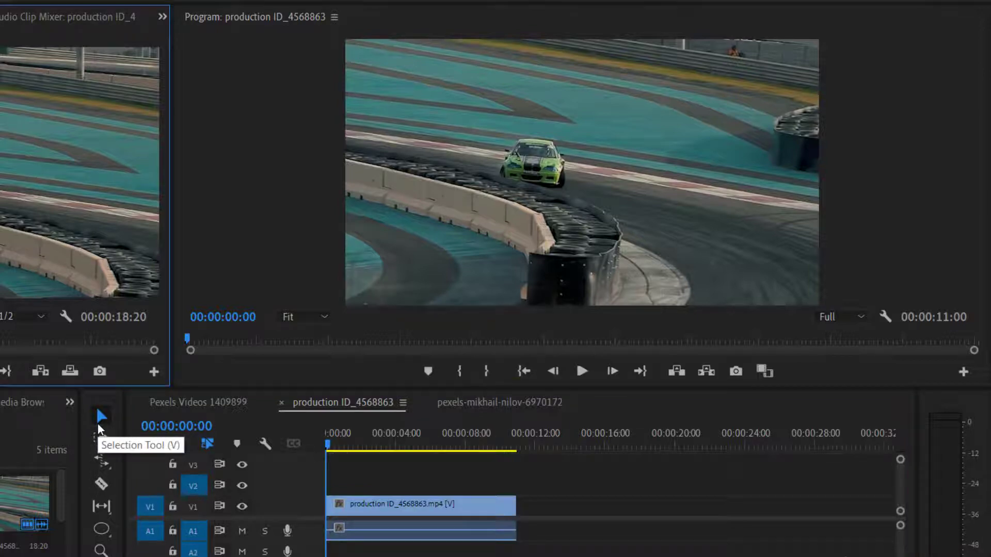
mouse_move(339, 506)
mouse_down()
mouse_move(417, 508)
mouse_move(341, 506)
mouse_up()
drag(439, 505, 351, 509)
drag(580, 505, 510, 505)
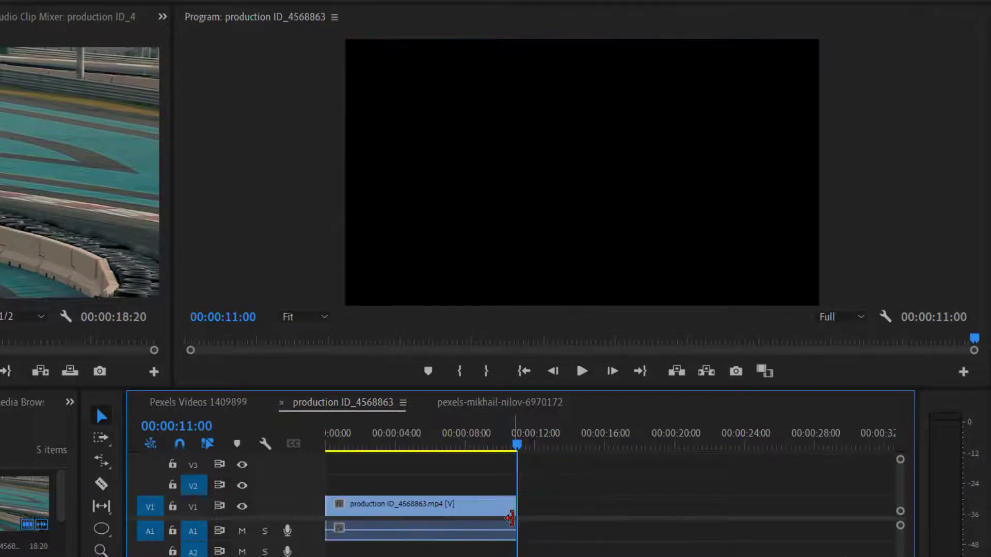
- Slip the car clip's content by 00:00:03:20 with the Slip Tool so that it starts at source frame 00:00:00:00
click(101, 506)
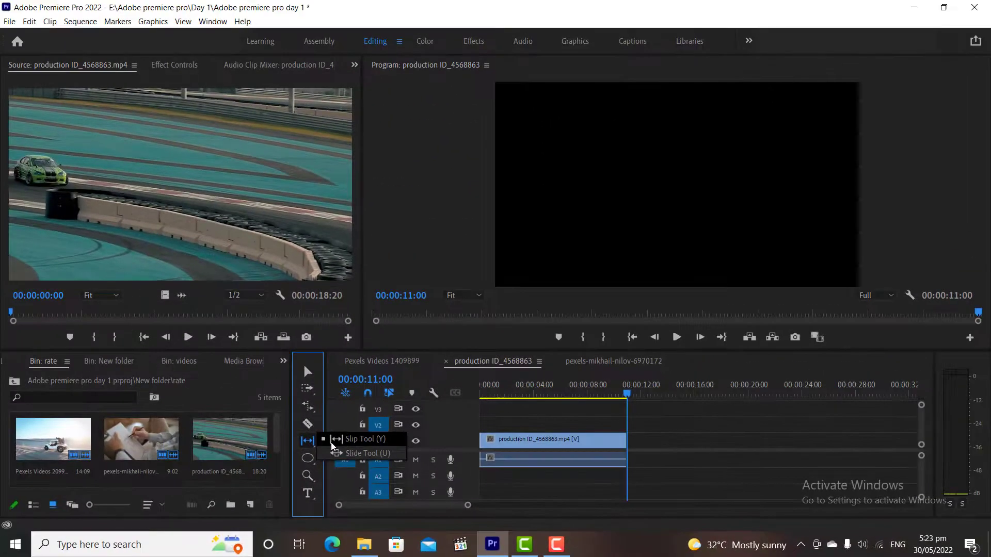
click(332, 443)
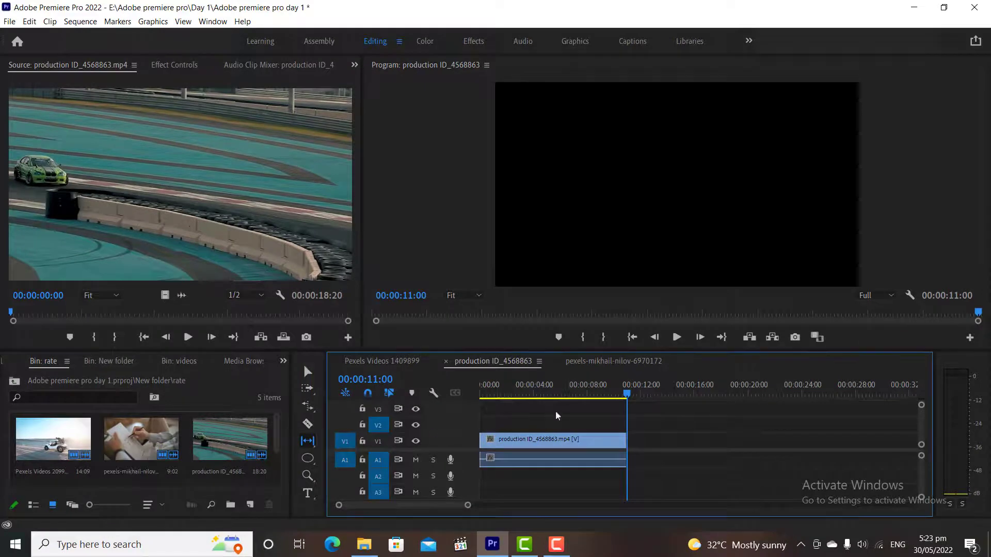
drag(628, 395, 481, 395)
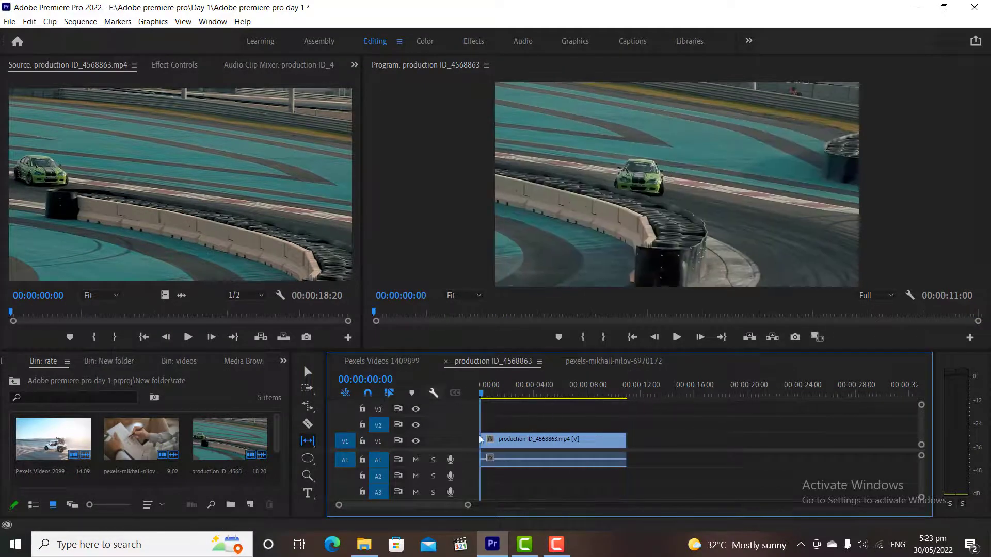
drag(485, 442, 573, 439)
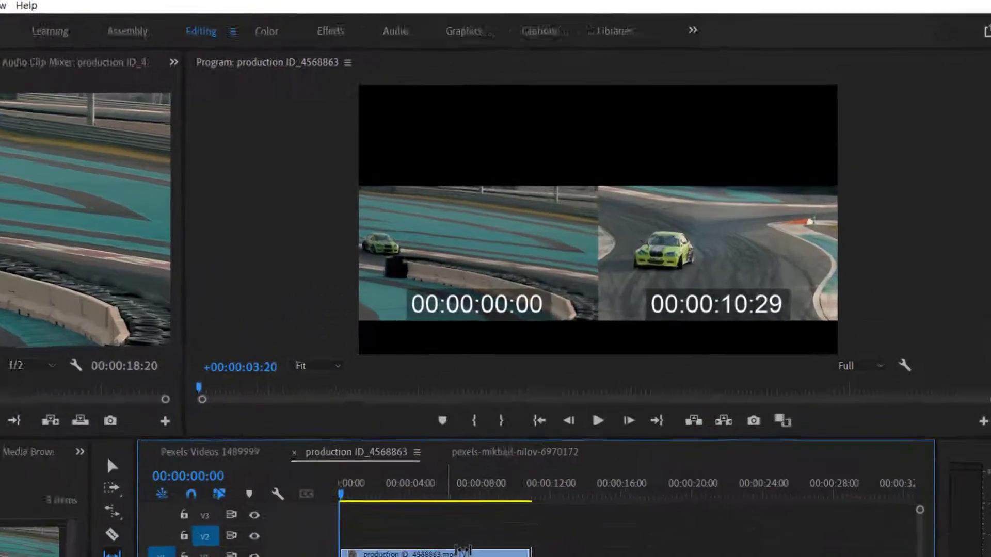
drag(463, 551, 463, 551)
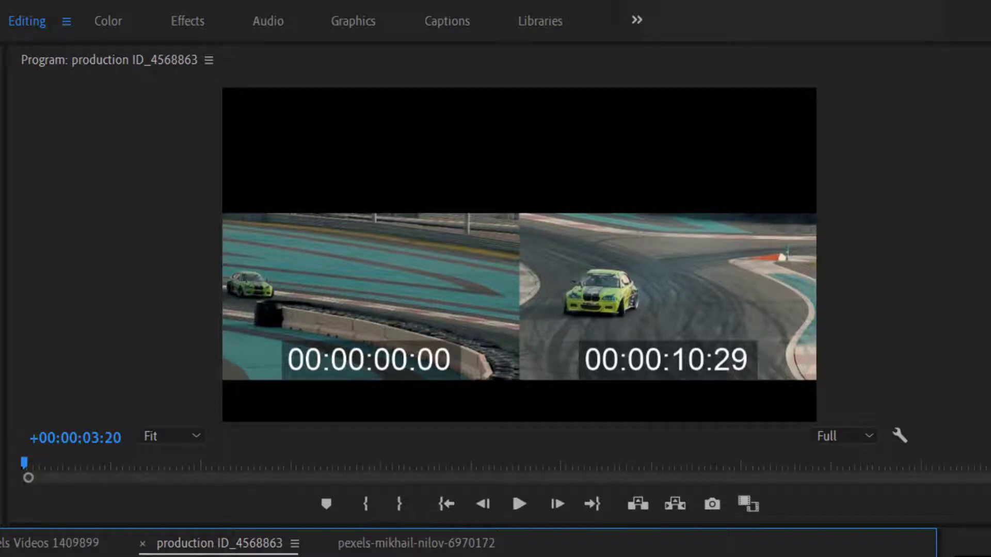
drag(463, 551, 463, 552)
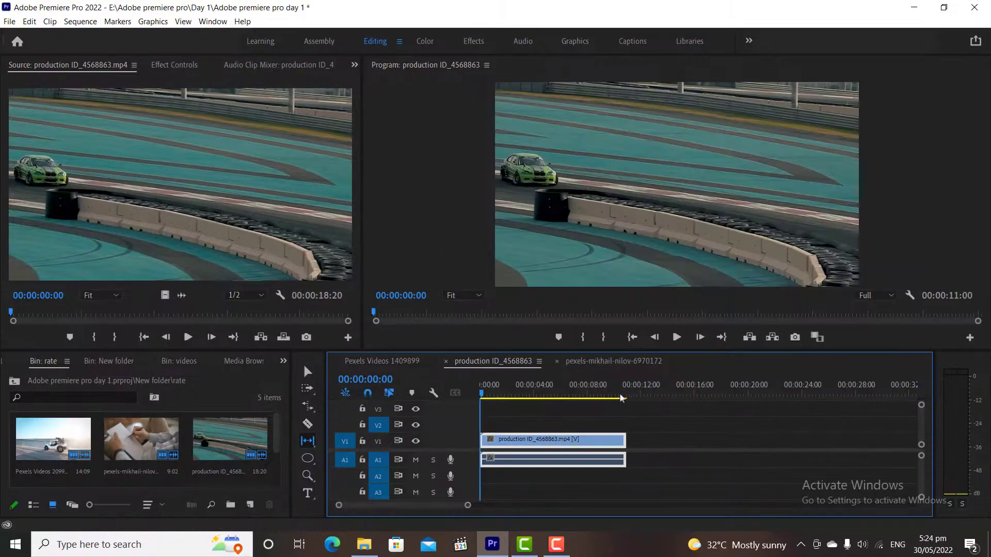
- Play the slipped car clip to check its content and return the playhead to the sequence start
click(677, 337)
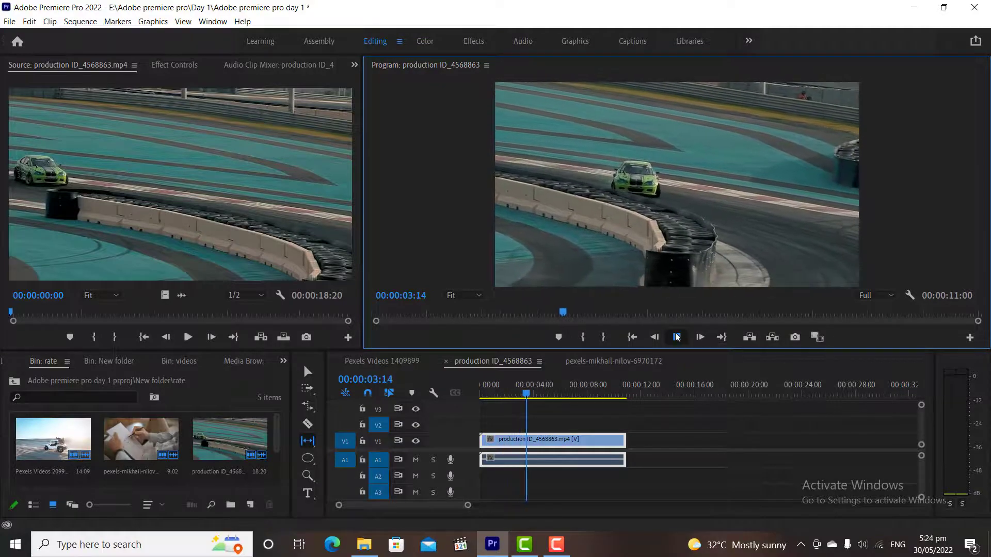
click(404, 420)
key(Home)
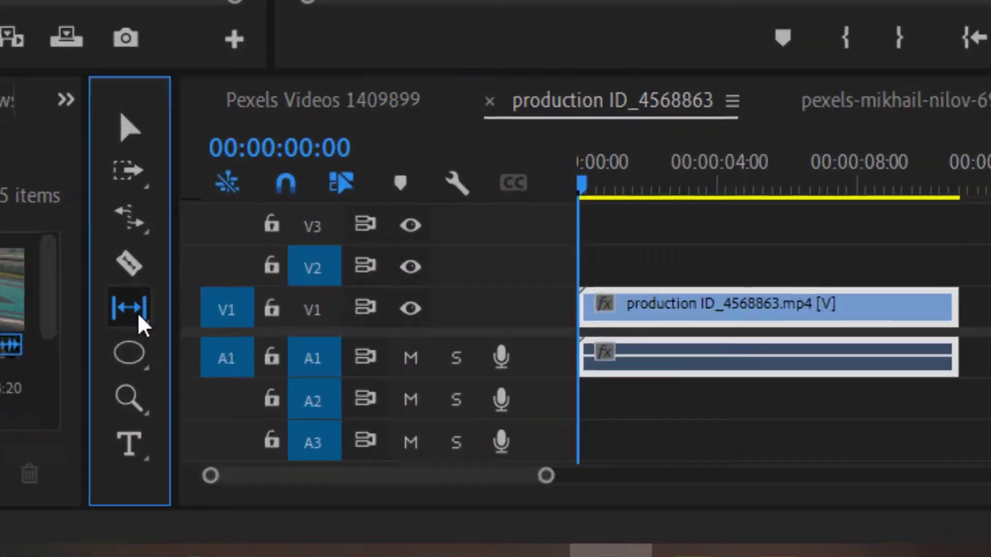
- Choose the Slide Tool and switch to the three-clip sequence containing Pexels Videos 2099568
click(309, 442)
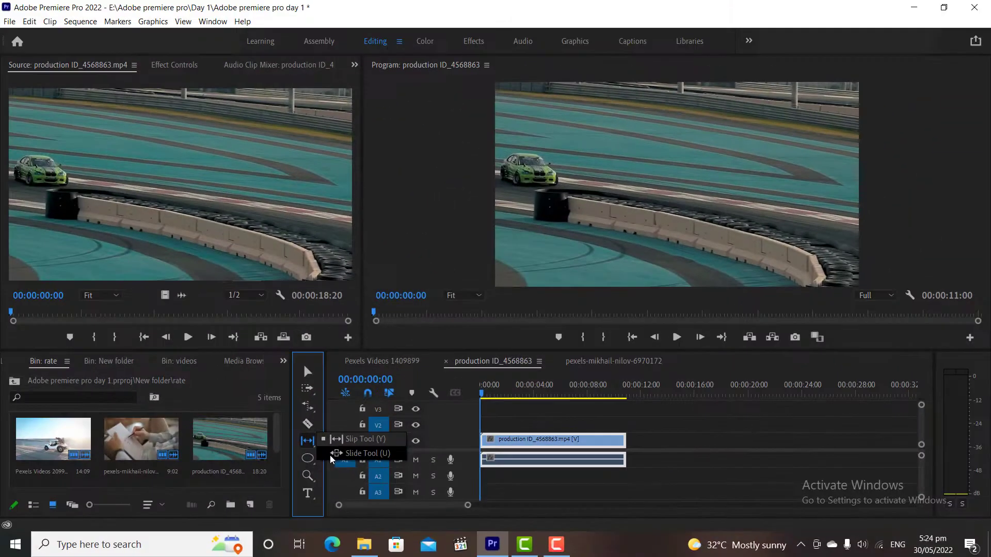
click(330, 457)
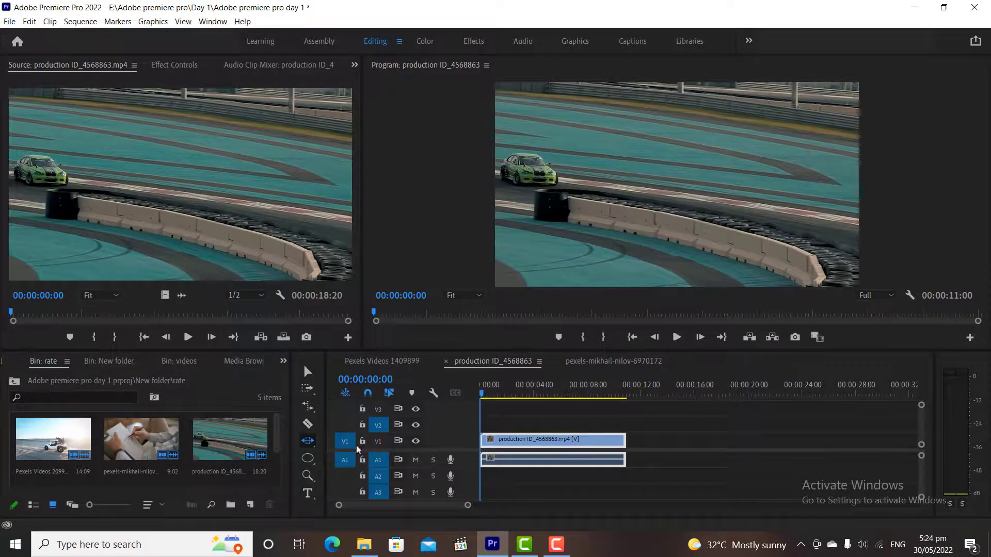
click(581, 361)
drag(497, 424, 522, 405)
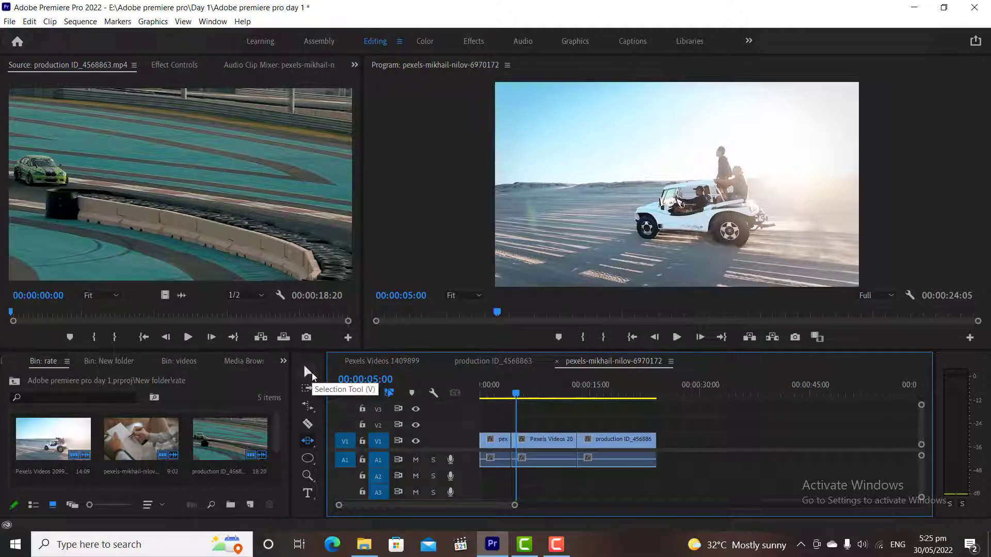
- Shorten the first clip with the Selection Tool, move the middle clip against it and extend the last clip's start to meet them
click(312, 373)
scroll(504, 507, up, 3)
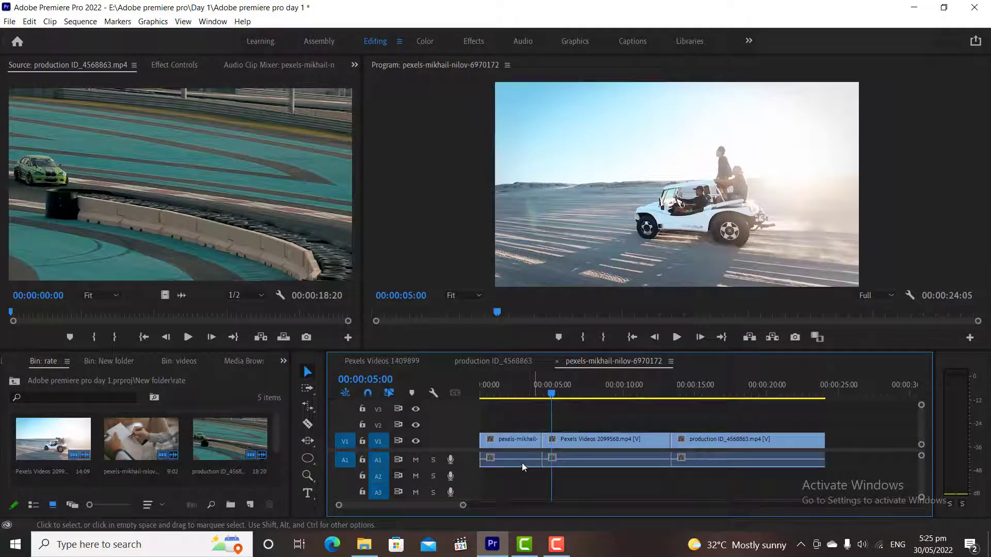
drag(540, 440, 511, 439)
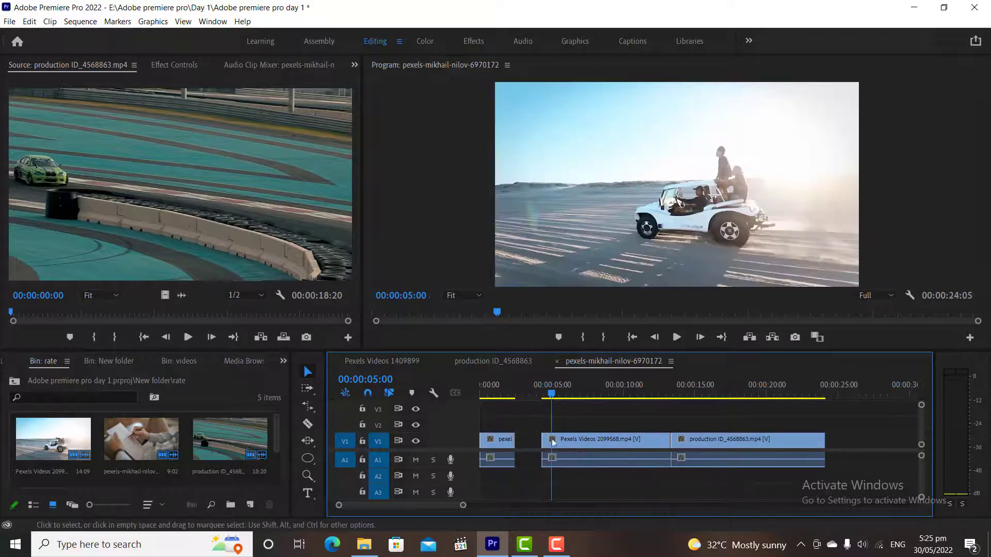
drag(572, 438, 562, 443)
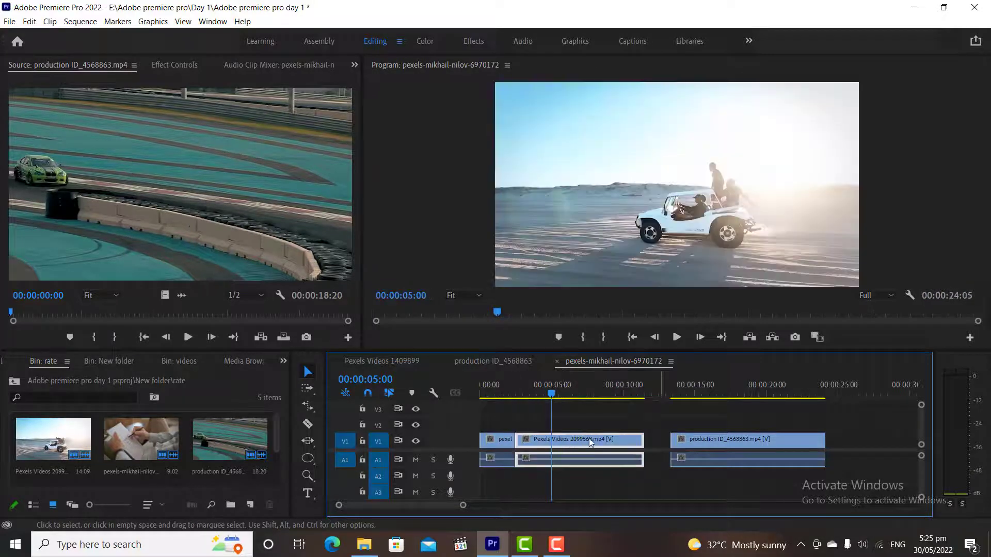
drag(641, 442, 646, 442)
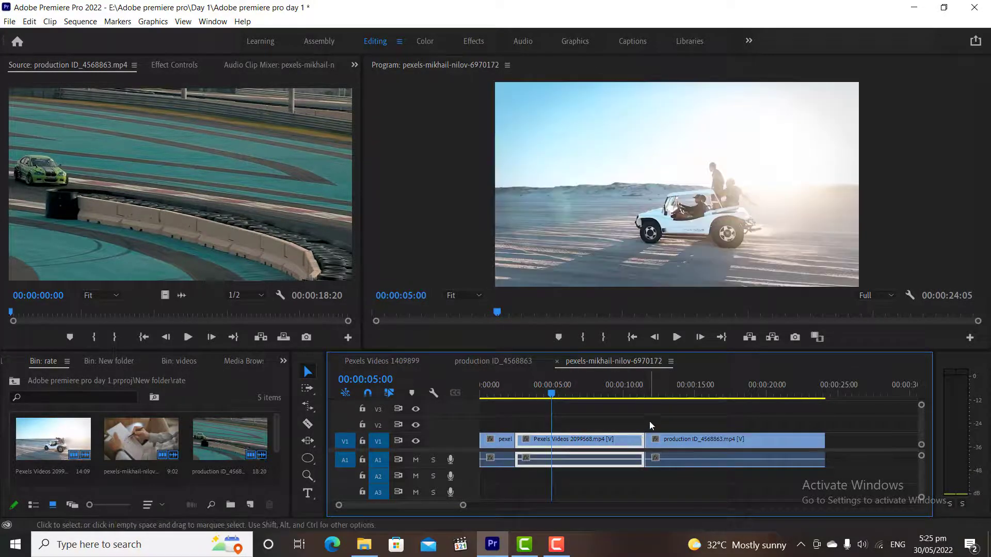
click(649, 420)
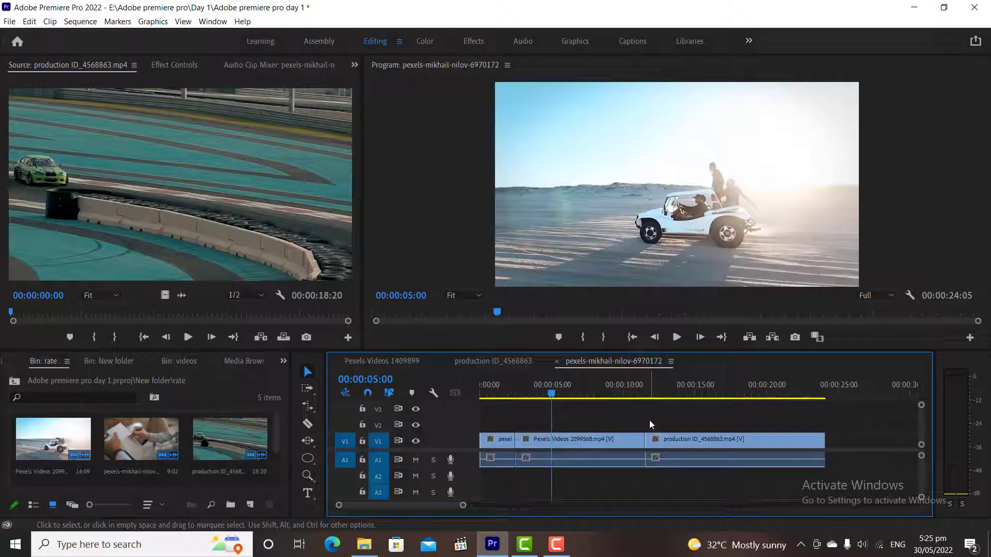
- Undo the first clip's trim, the middle clip's move and the last clip's extension
key(ctrl+z)
key(ctrl+z)
key(ctrl+z)
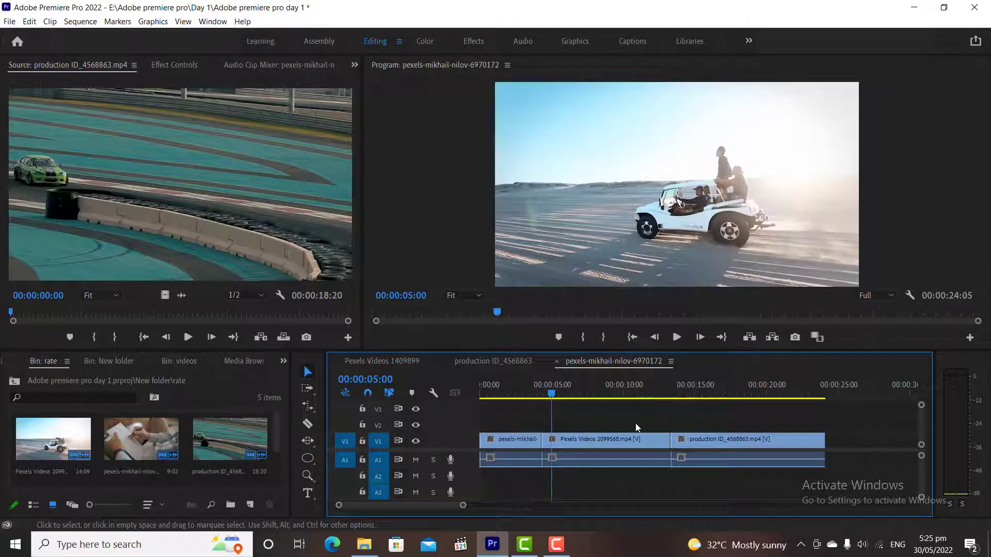
- Slide the middle clip about two seconds earlier between its neighbours with the Slide Tool, and undo it
click(308, 441)
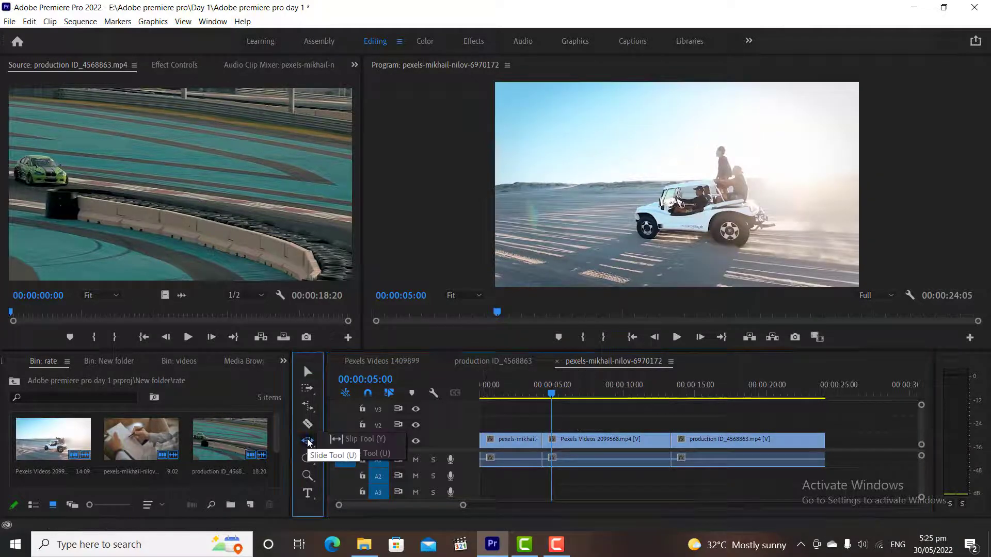
click(370, 454)
drag(602, 443, 578, 444)
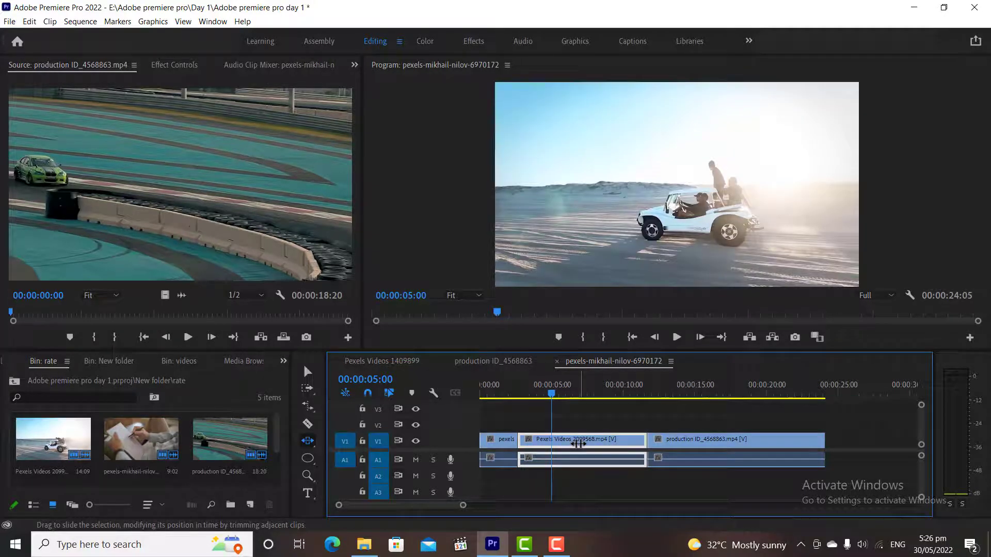
key(ctrl+z)
- Shorten the middle clip with the Rolling Edit Tool by rolling its end to 00:00:11:04 and its start to about 00:00:06:03
click(312, 406)
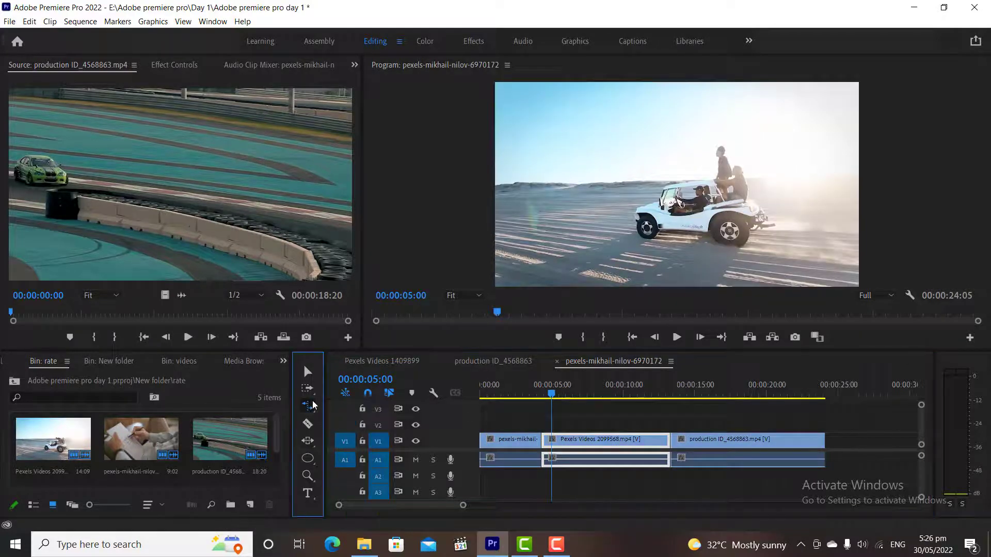
click(338, 418)
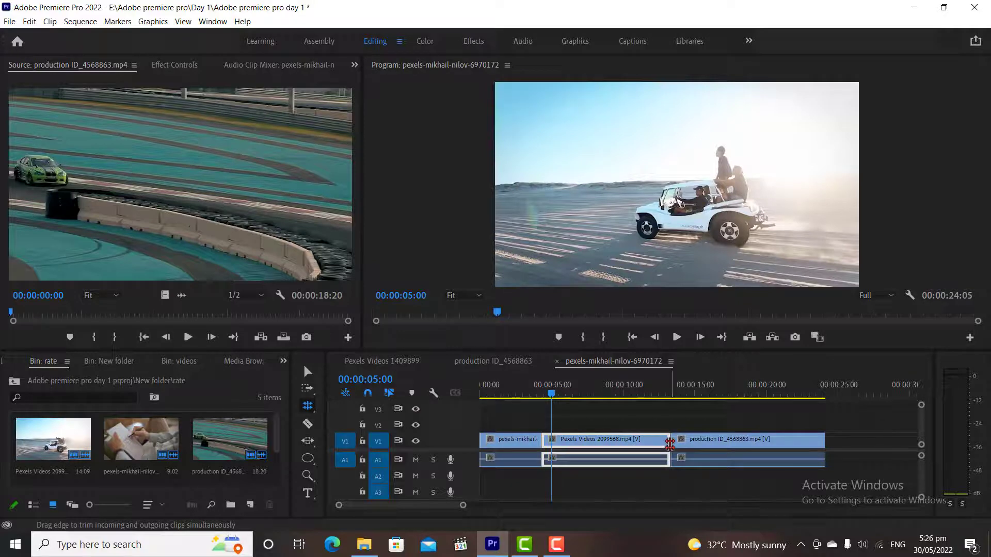
drag(670, 445, 640, 448)
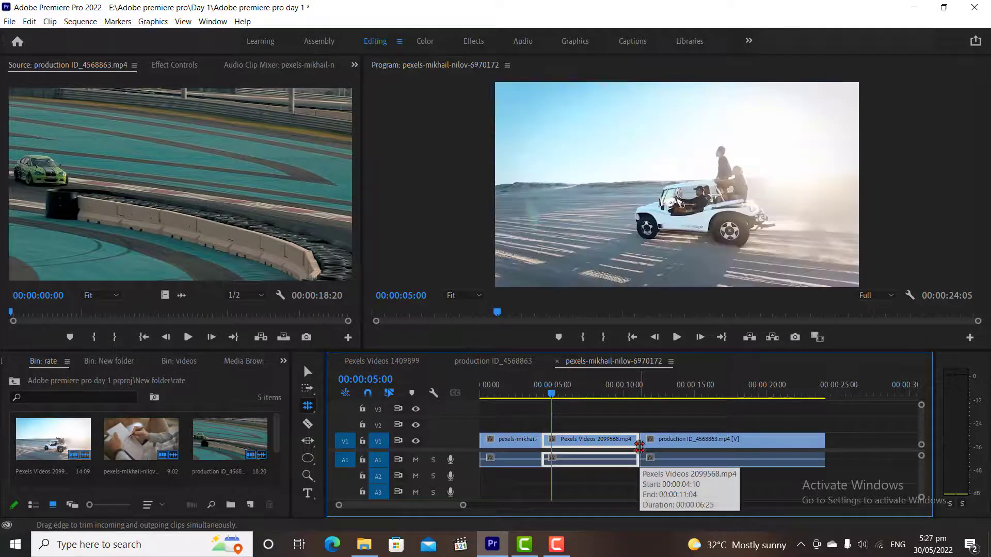
drag(542, 445, 568, 441)
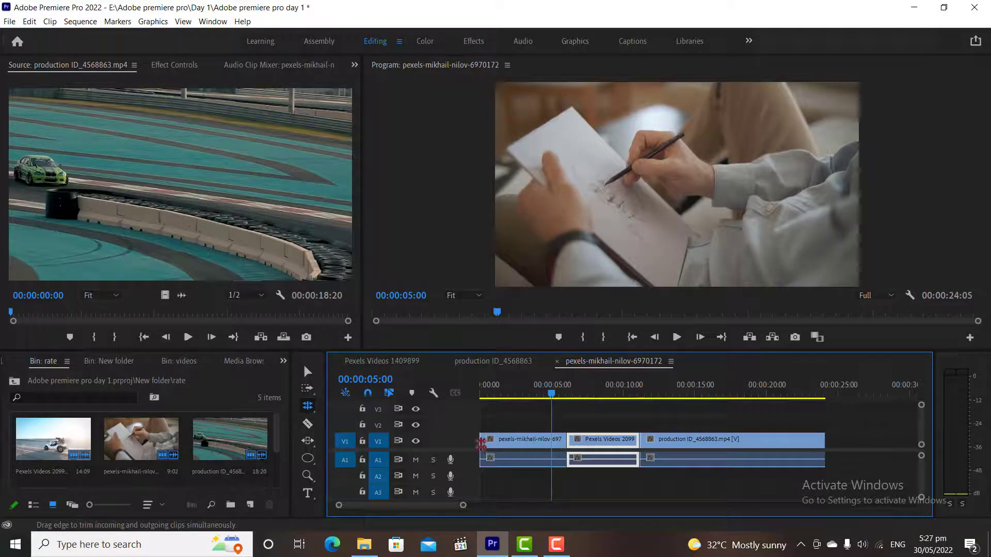
- Slide the middle clip between its neighbours with the Slide Tool so that it starts at 00:00:07:20
click(307, 442)
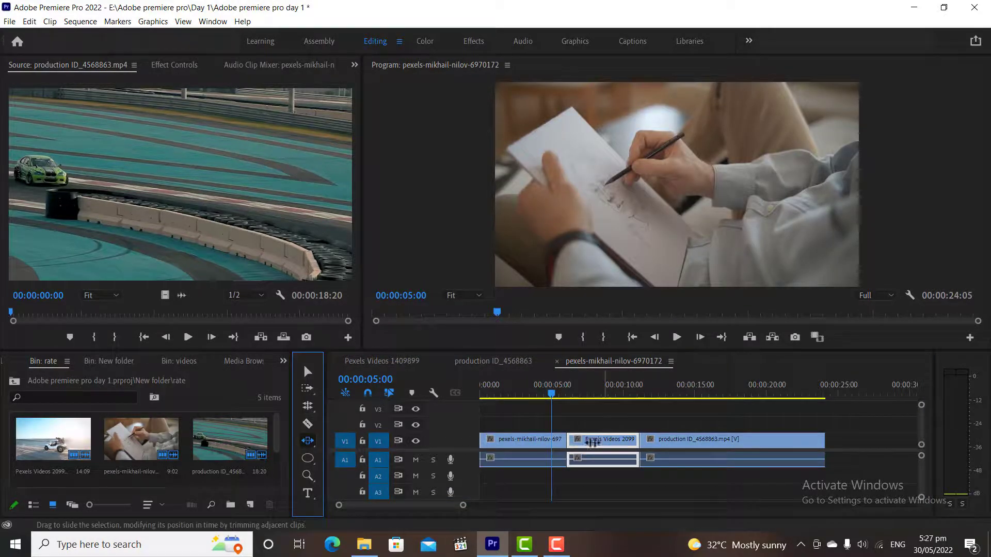
drag(603, 443, 597, 442)
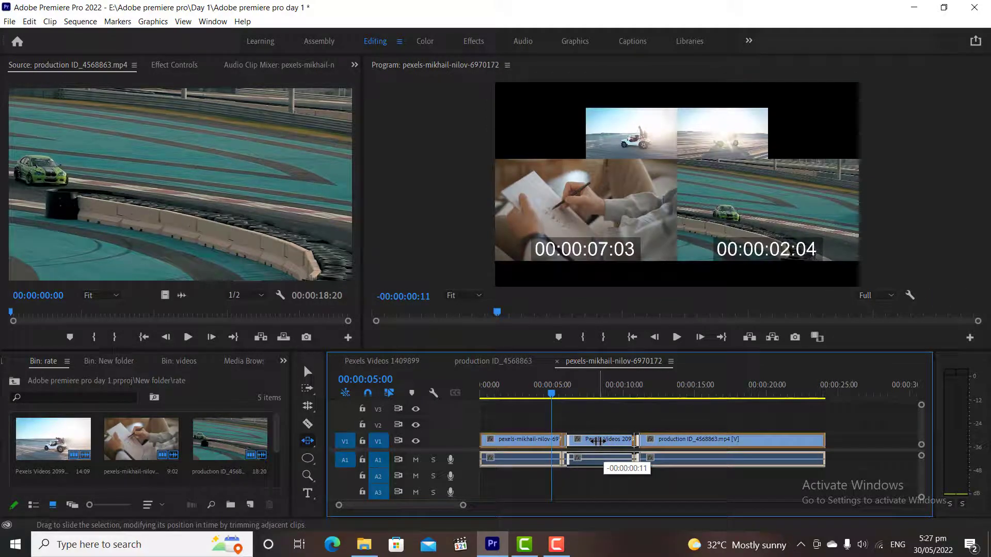
mouse_move(598, 442)
mouse_down()
mouse_move(580, 445)
mouse_move(631, 442)
mouse_move(580, 445)
mouse_up()
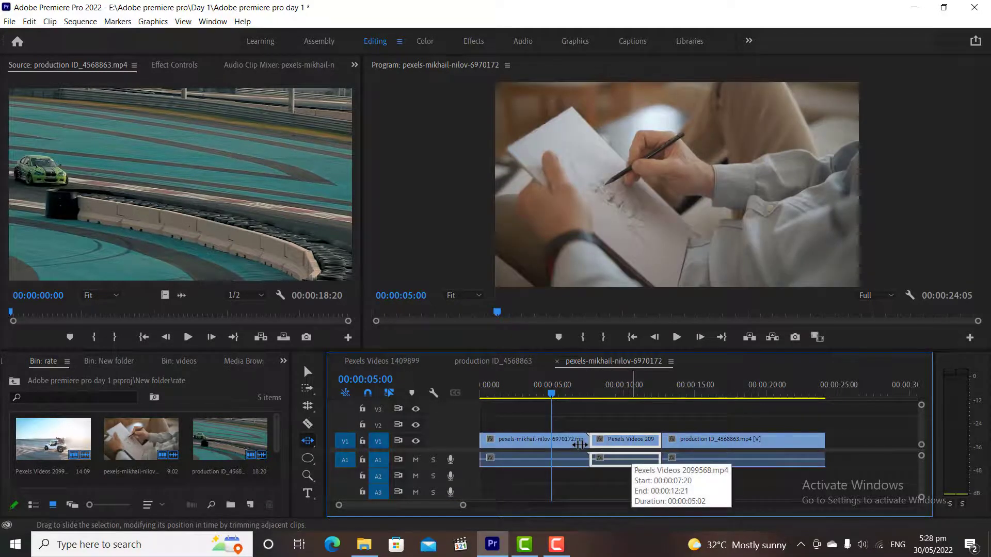